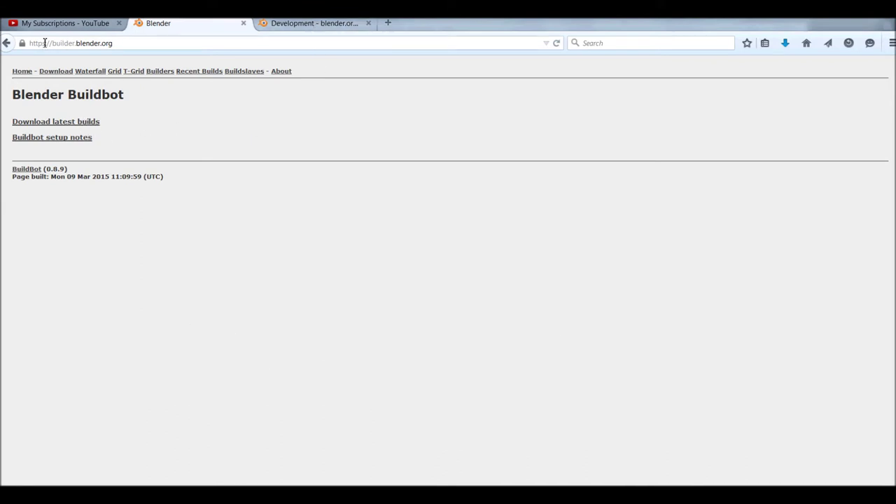
Step: Go to the latest builds page, then run blender-app.exe from the blender-2.73-5737832-win64 folder
click(59, 126)
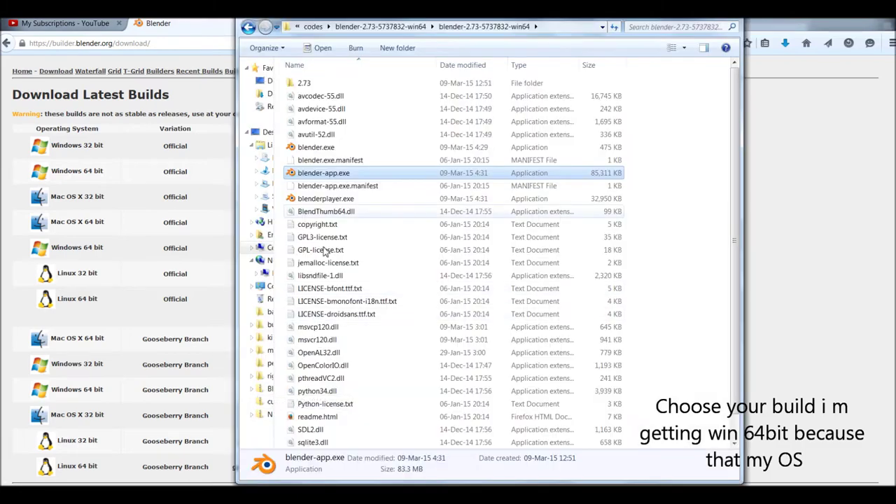
double_click(319, 178)
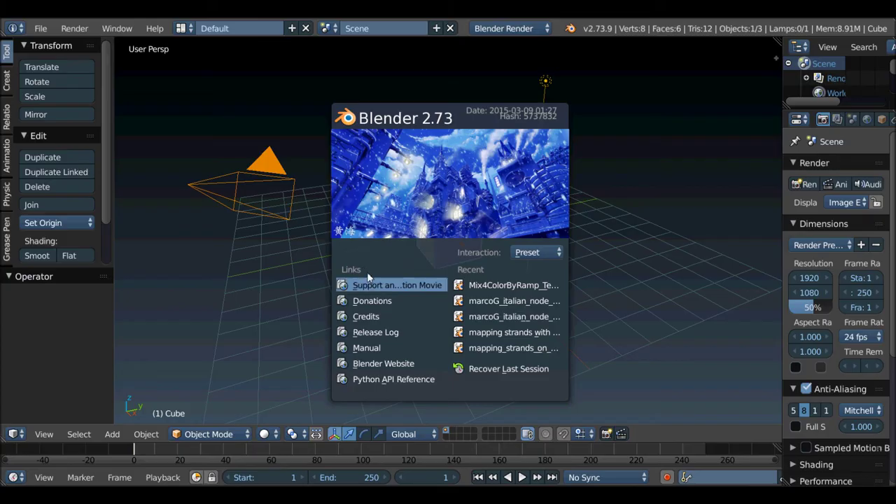
Step: Close the splash, enlarge the timeline area, put the default cube into Edit Mode, and orbit to face it
click(354, 253)
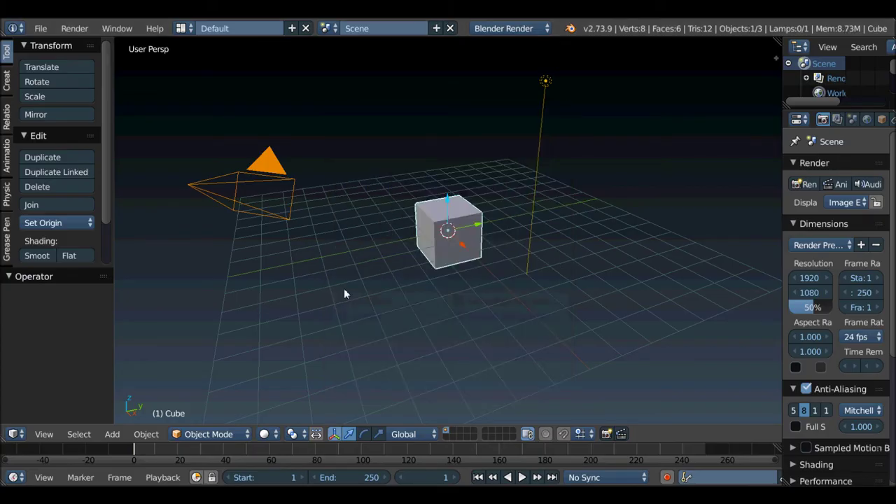
drag(332, 444, 329, 333)
key(Tab)
click(418, 203)
mouse_move(521, 196)
mouse_down()
mouse_move(467, 155)
mouse_move(437, 154)
mouse_move(447, 161)
mouse_up()
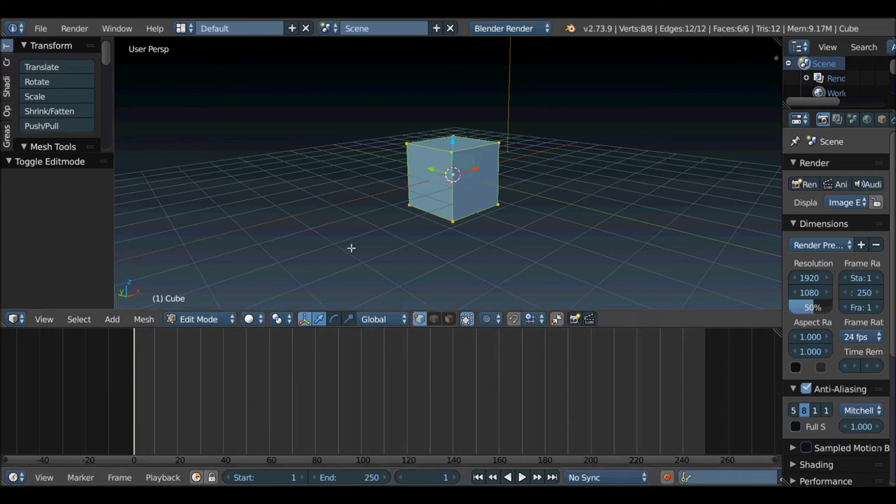
Step: Unwrap the cube's mesh and turn the timeline into a UV/Image Editor
key(u)
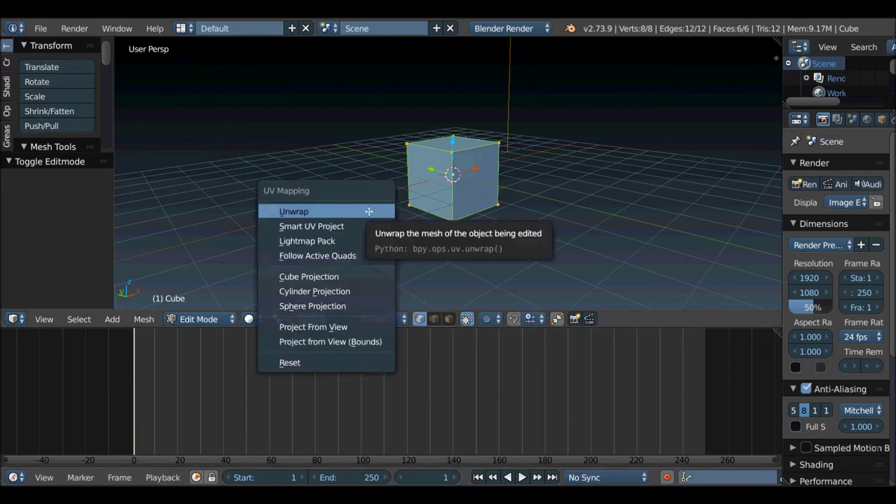
click(370, 211)
click(15, 478)
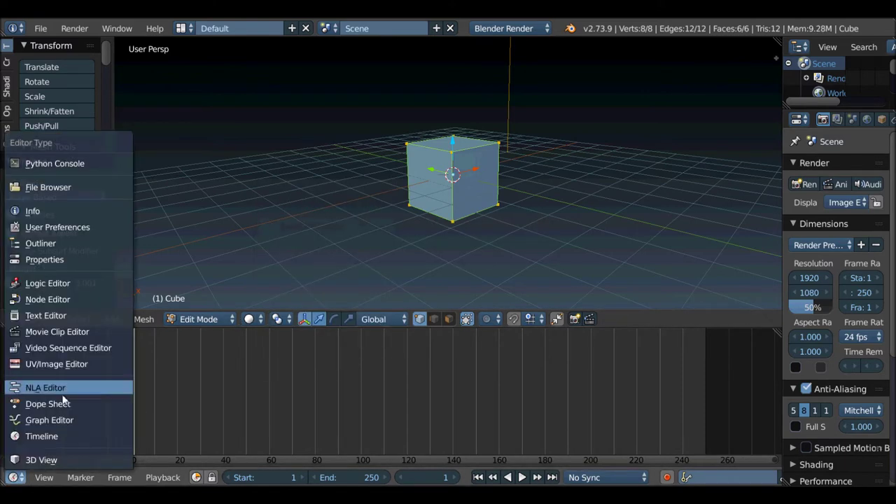
click(56, 364)
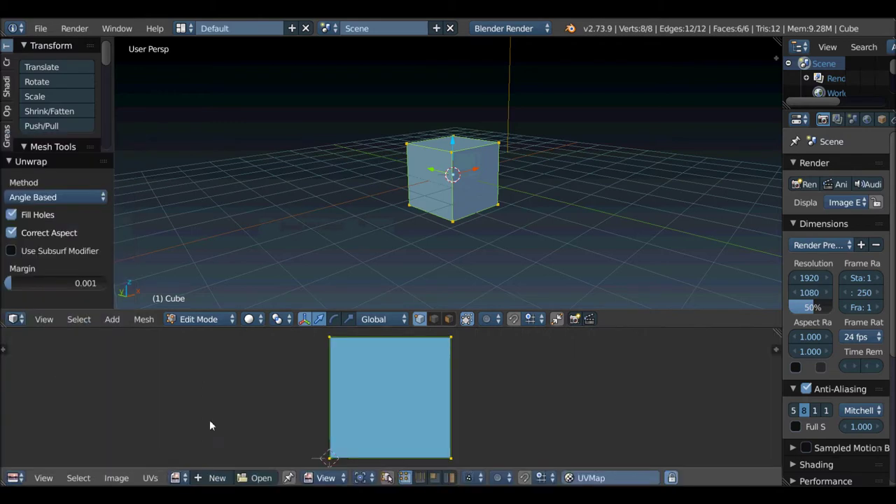
Step: Create a grey 1024 px image named Untitled and resize the tool shelf to show Mesh Tools
click(214, 478)
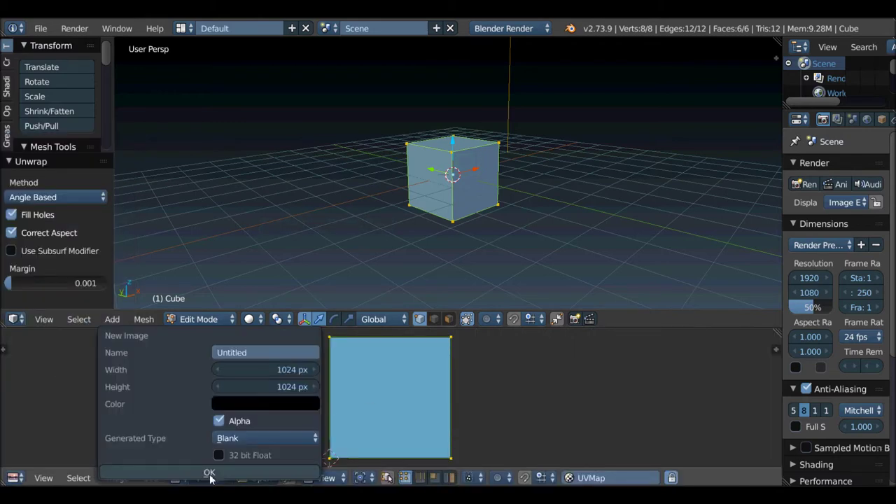
click(256, 406)
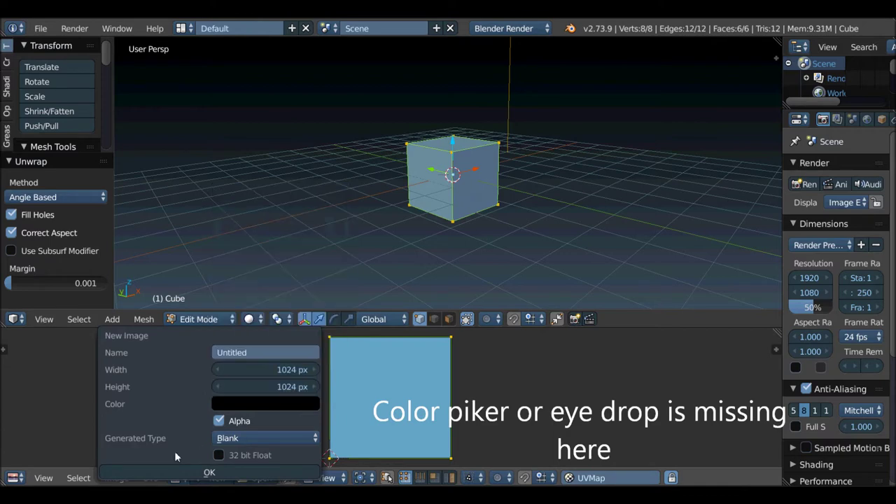
click(260, 407)
scroll(299, 318, up, 4)
scroll(277, 301, up, 6)
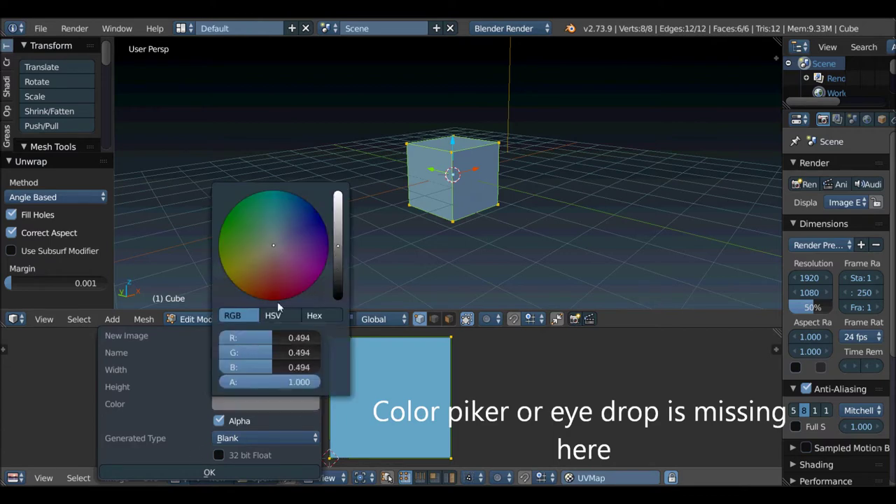
click(186, 476)
scroll(219, 407, down, 2)
scroll(218, 407, down, 4)
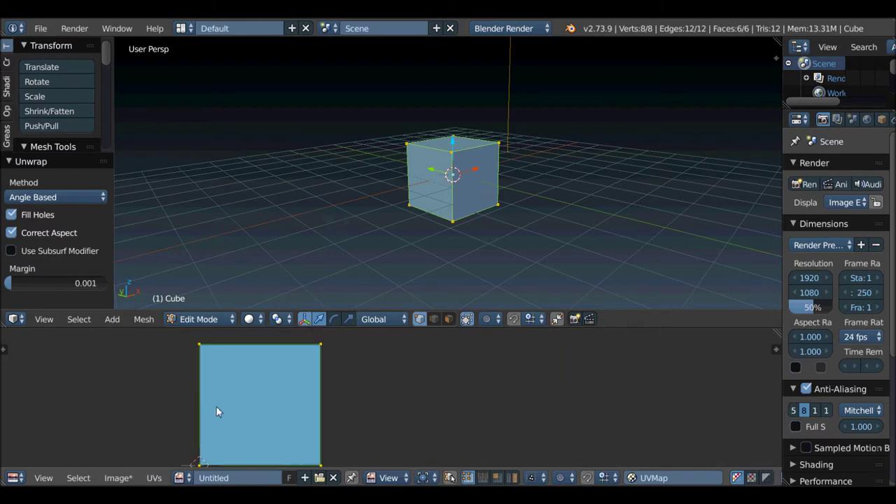
drag(90, 157, 83, 219)
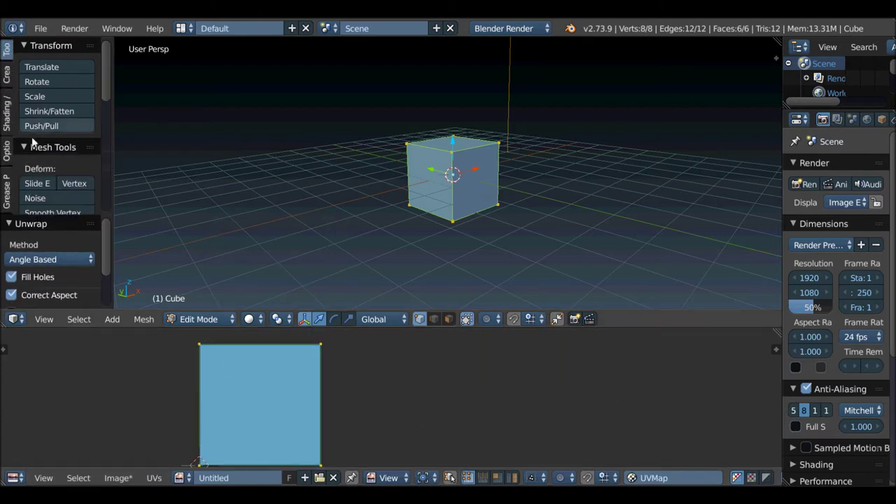
click(199, 320)
Step: Switch the cube to Texture Paint mode and add a black Material Diffuse Color paint slot
click(213, 220)
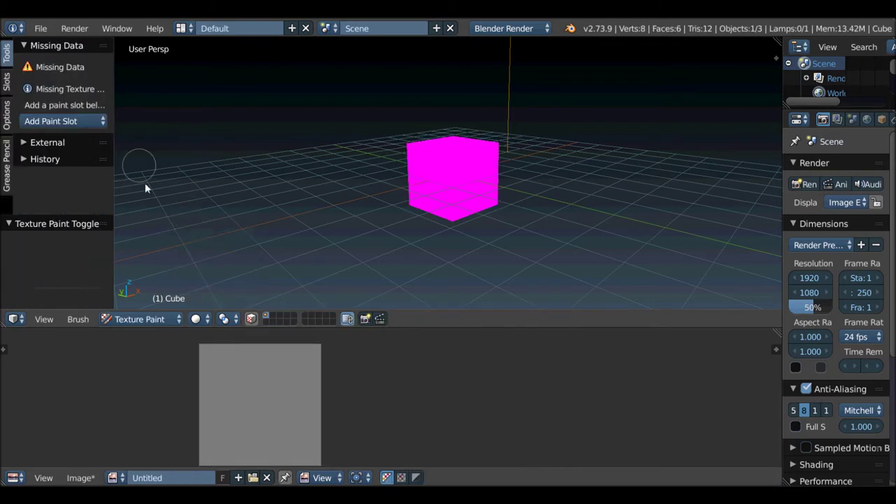
click(54, 122)
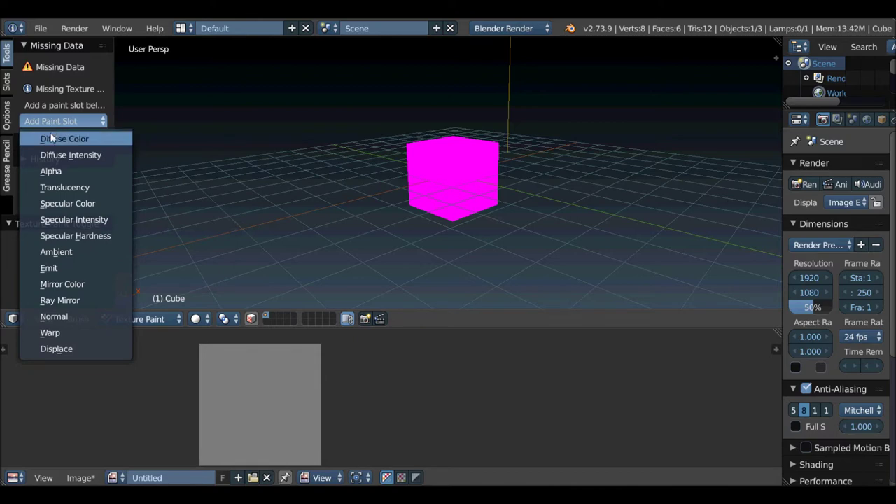
click(50, 139)
click(160, 178)
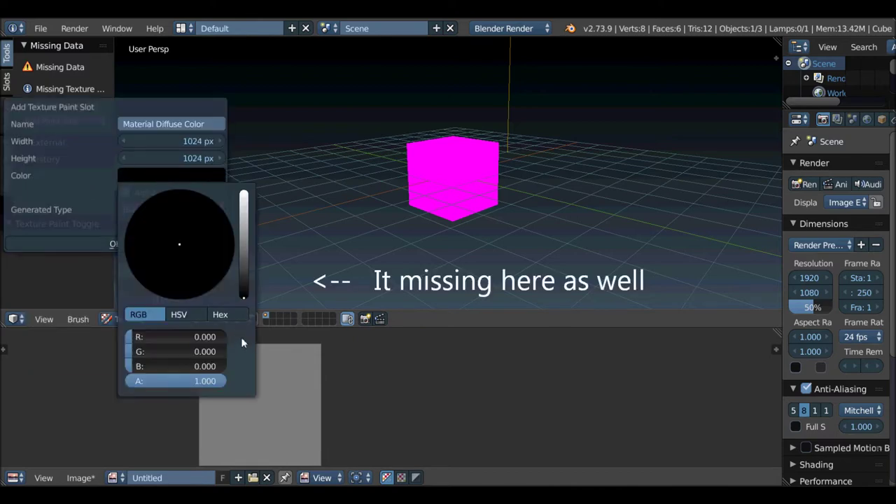
click(35, 244)
Step: Widen the tool shelf and inspect the brush colour picker
scroll(105, 125, down, 2)
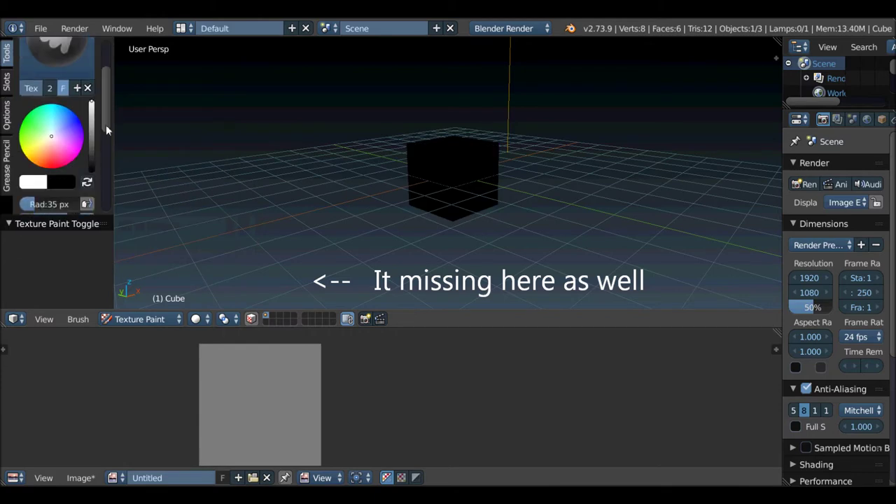
scroll(107, 140, down, 4)
drag(74, 247, 74, 255)
mouse_move(113, 206)
mouse_down()
mouse_move(144, 206)
mouse_move(137, 177)
mouse_up()
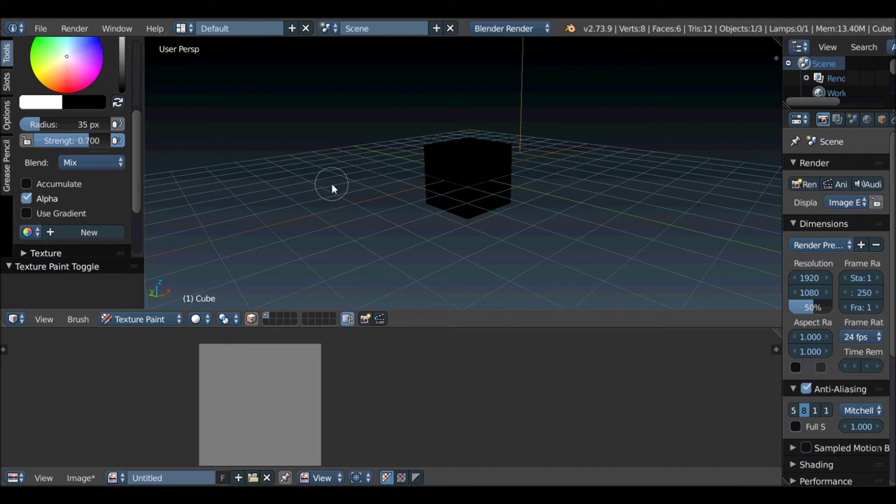
click(49, 103)
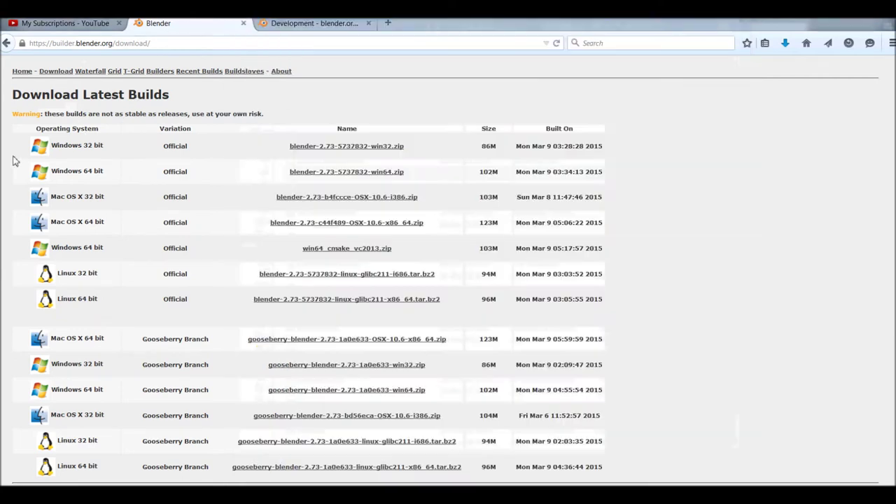
Step: From the blender.org home page, follow Get Involved > Development > Report and solve bugs
click(314, 24)
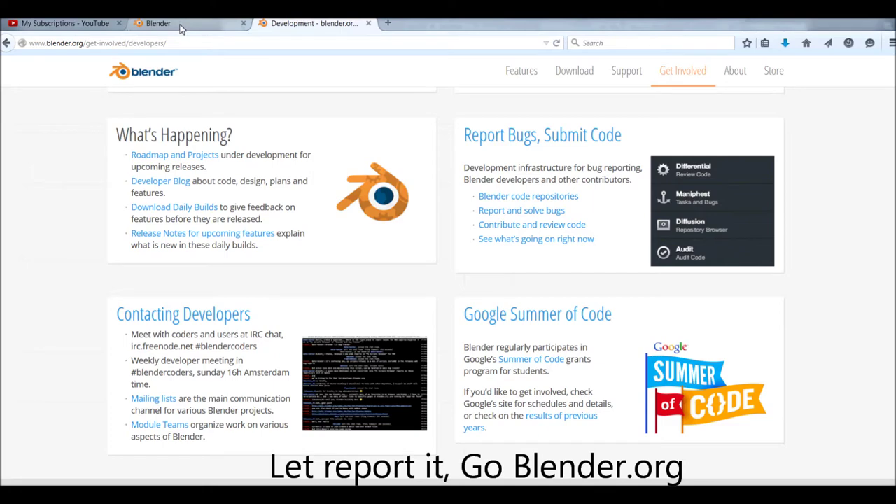
drag(85, 43, 215, 48)
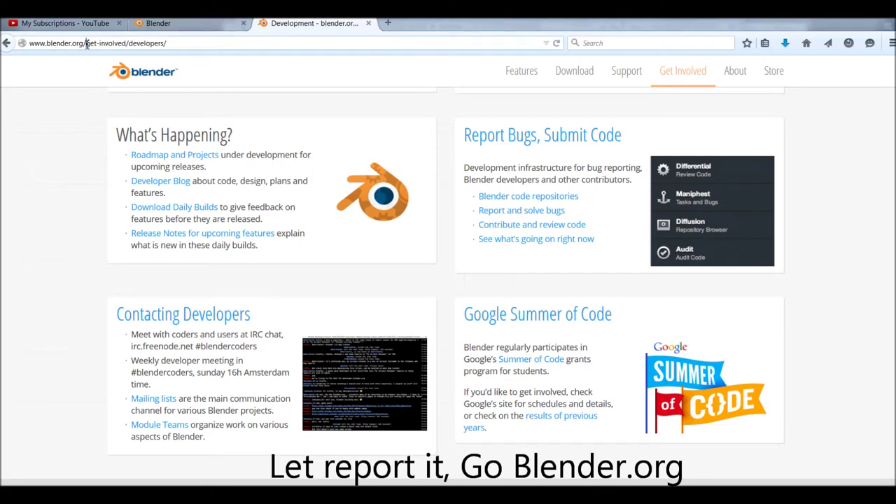
key(BackSpace)
key(Return)
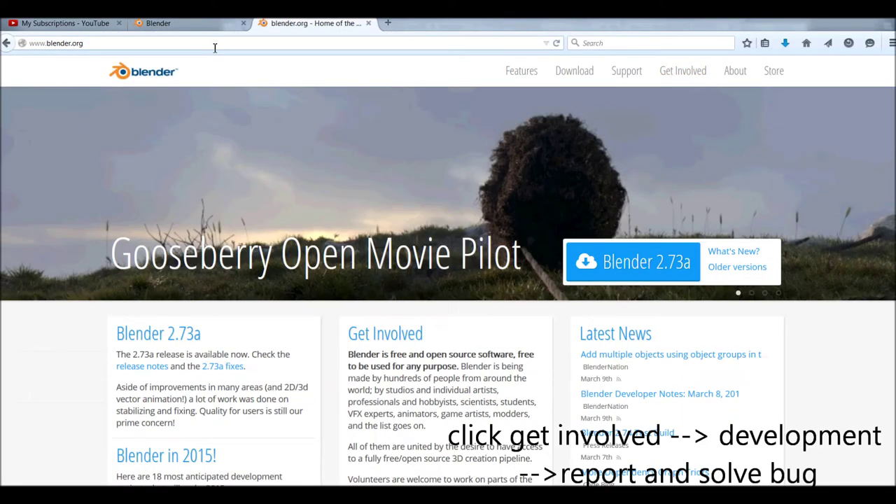
click(360, 335)
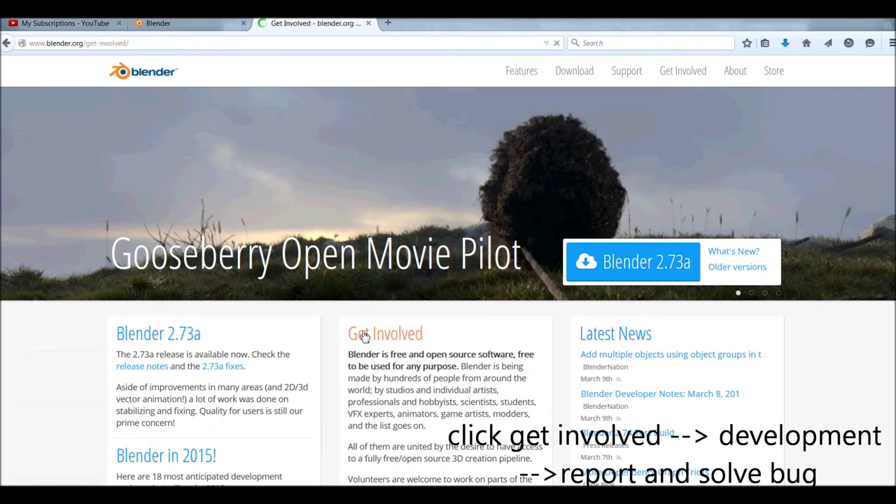
scroll(262, 350, down, 5)
click(151, 203)
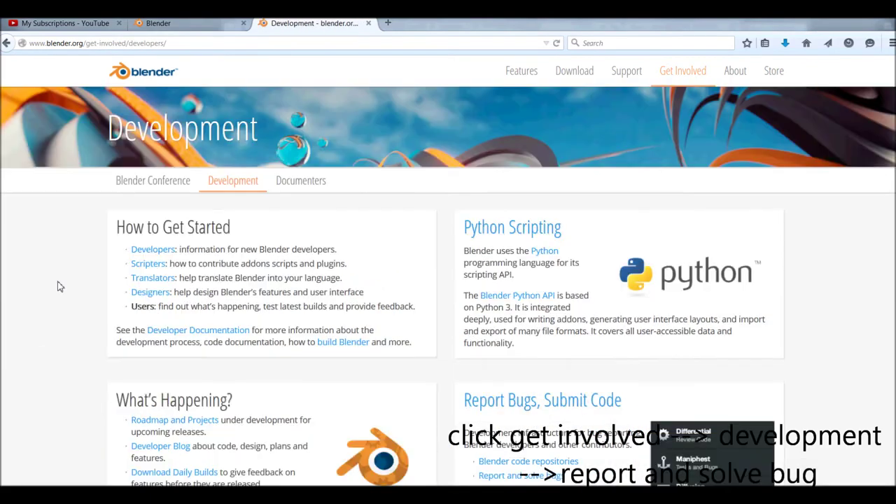
scroll(56, 286, down, 3)
scroll(56, 287, up, 1)
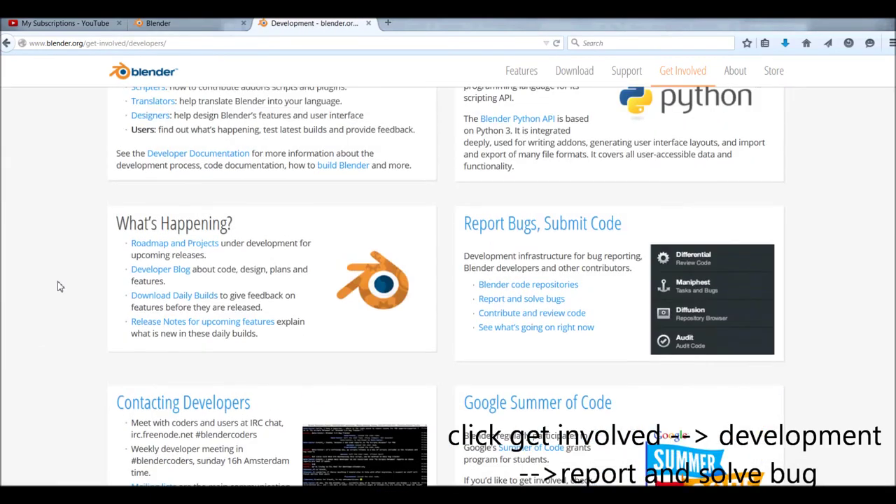
click(492, 302)
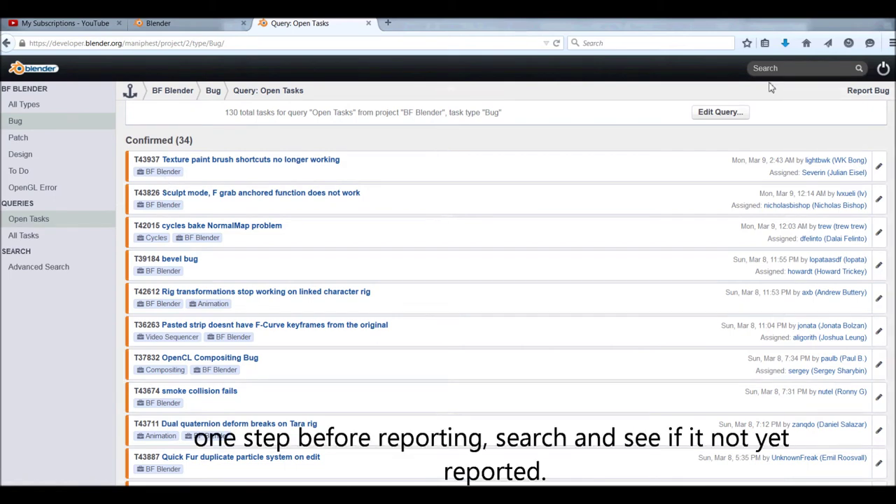
Step: Search the developer site for 'color picker missing' to see existing tasks and commits
click(788, 69)
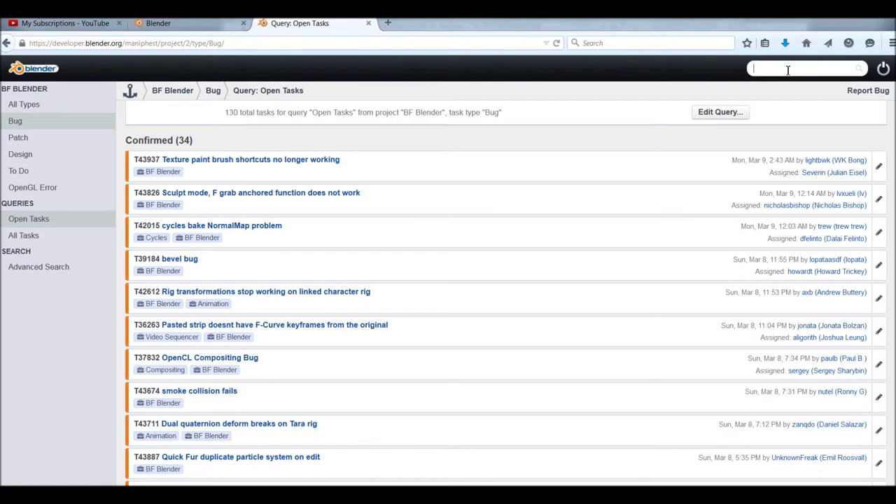
text(co)
text(picker missing)
key(Return)
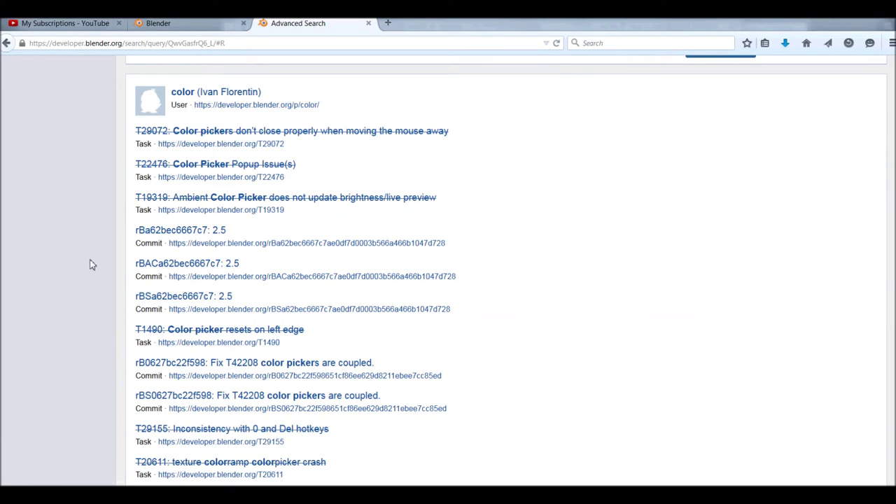
Step: Review the rBa62bec6667c7 color picker commit, then return to the search results
click(186, 231)
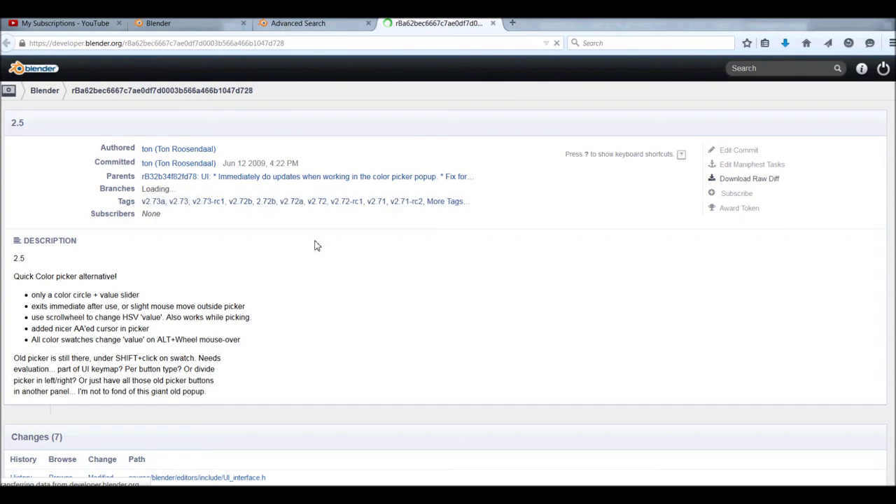
scroll(65, 250, down, 3)
scroll(4, 289, down, 2)
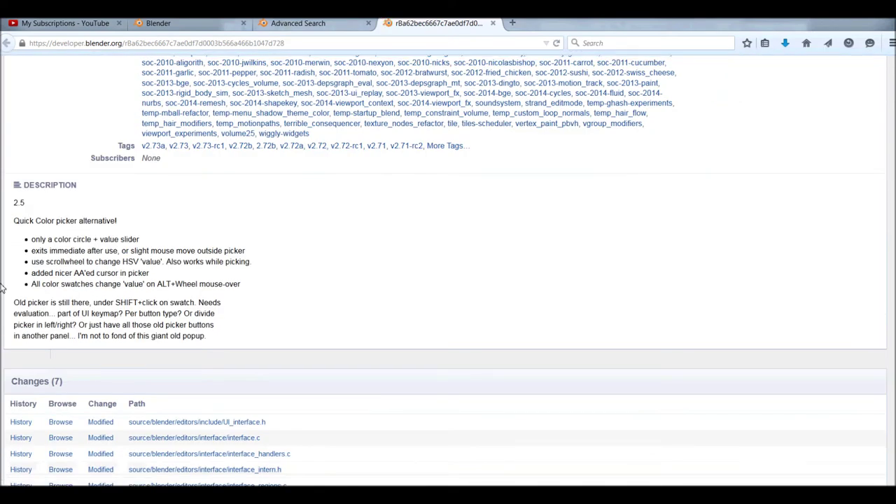
scroll(2, 284, up, 5)
click(313, 25)
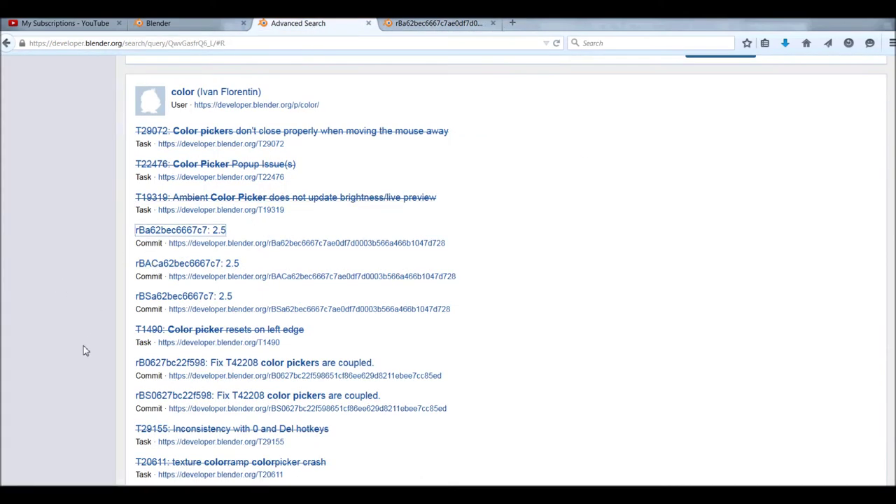
Step: Open the rBACa62bec6667c7 commit in a new tab and close the duplicate tab
scroll(83, 351, down, 2)
scroll(84, 351, down, 3)
scroll(83, 351, down, 1)
scroll(83, 346, down, 4)
scroll(83, 346, up, 10)
middle_click(180, 264)
click(536, 27)
click(618, 24)
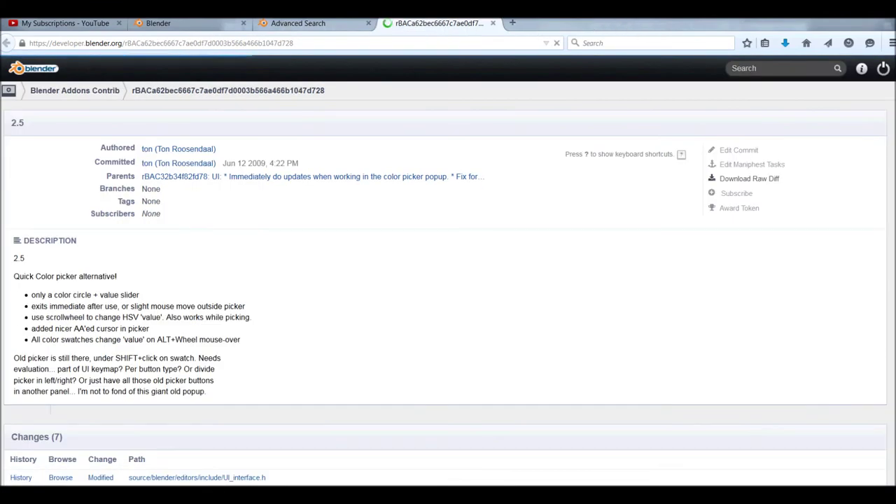
scroll(448, 280, down, 3)
scroll(448, 280, down, 1)
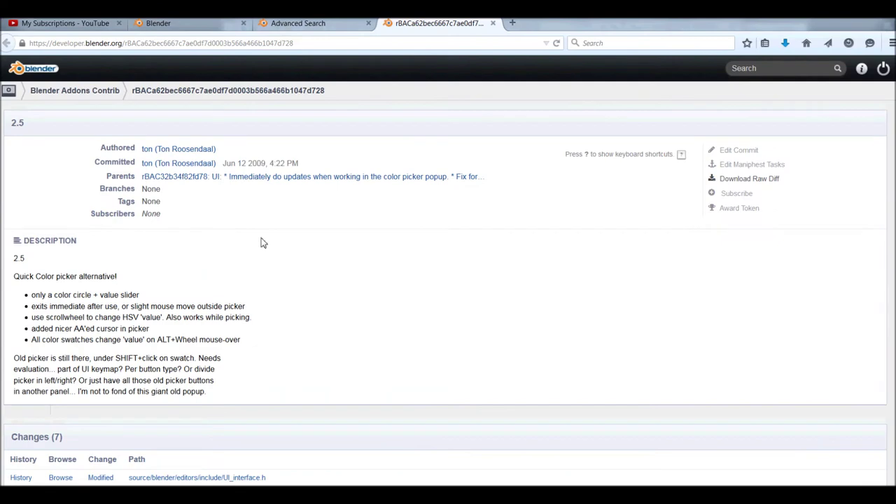
Step: Go back through the search results to the BF Blender open bug reports list
click(308, 26)
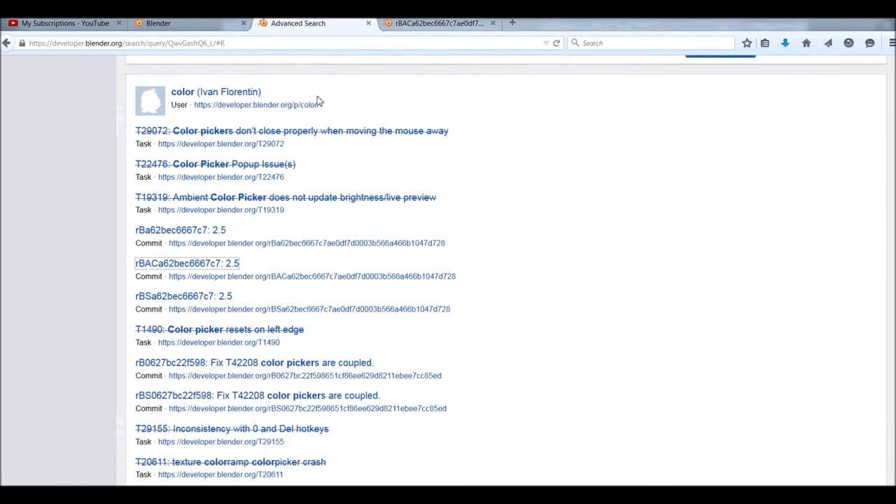
scroll(119, 118, up, 5)
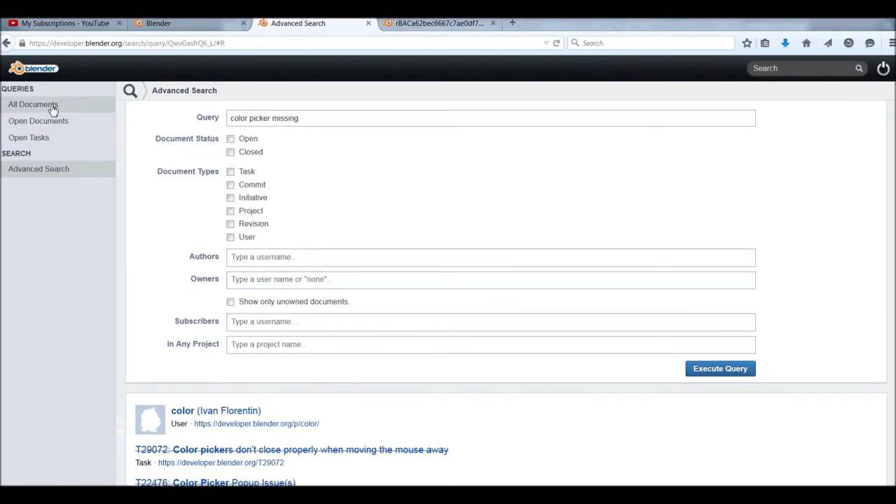
click(176, 25)
click(284, 25)
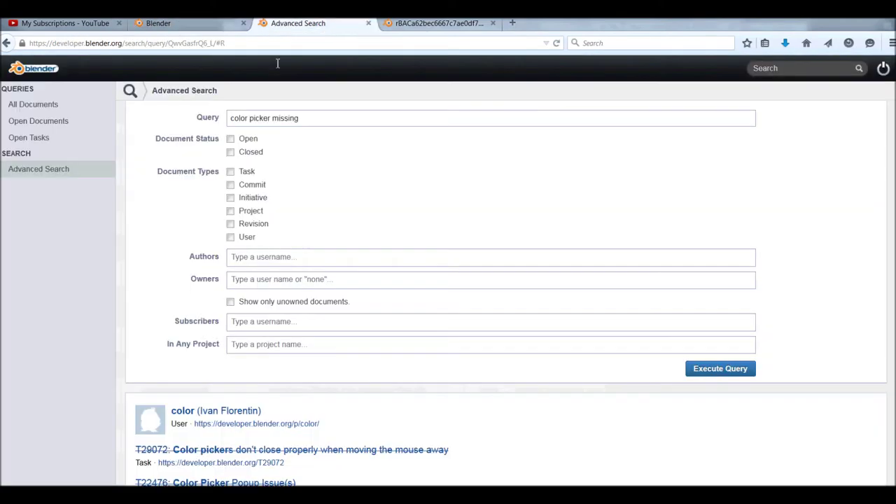
click(7, 43)
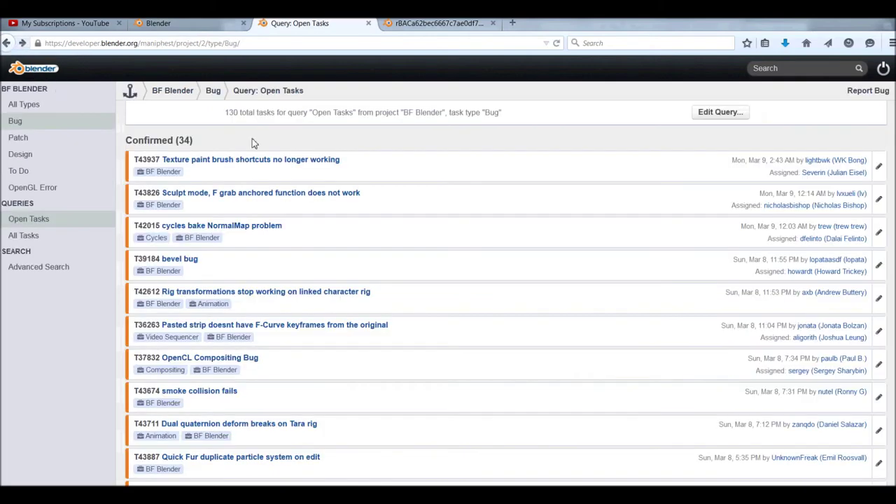
Step: Filter BF Blender open tasks to bugs, then log in with the account username and password
click(173, 92)
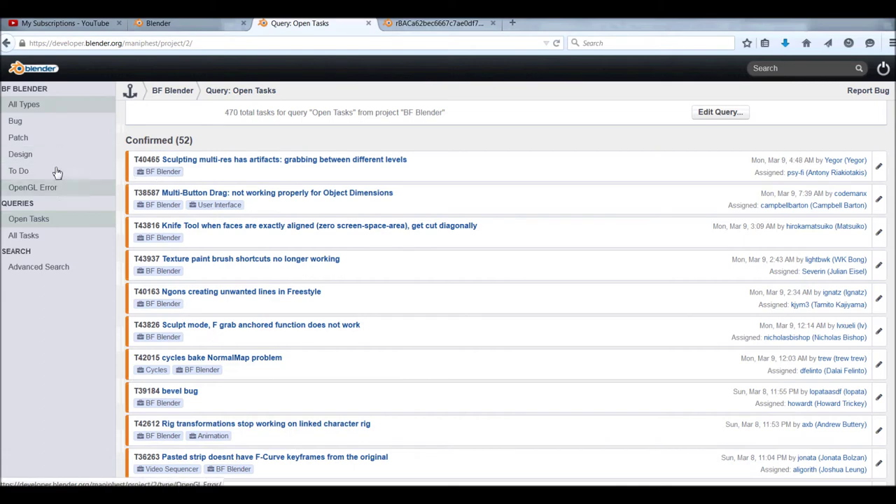
click(15, 121)
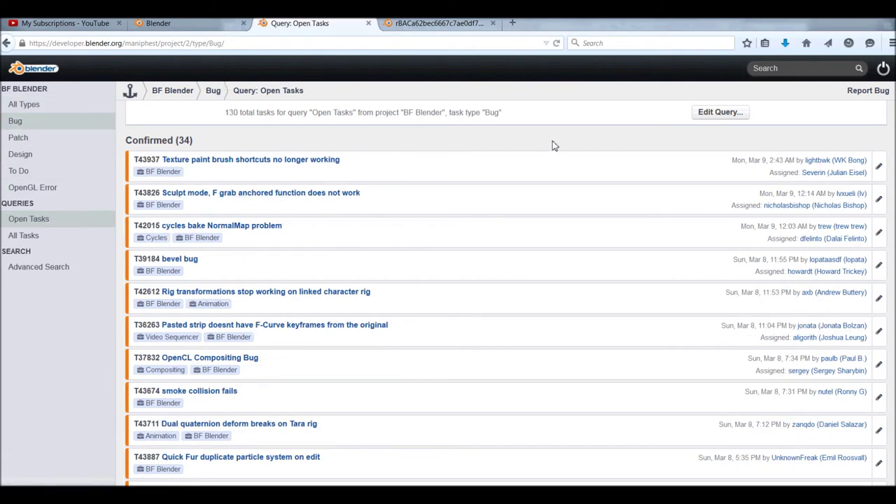
click(882, 75)
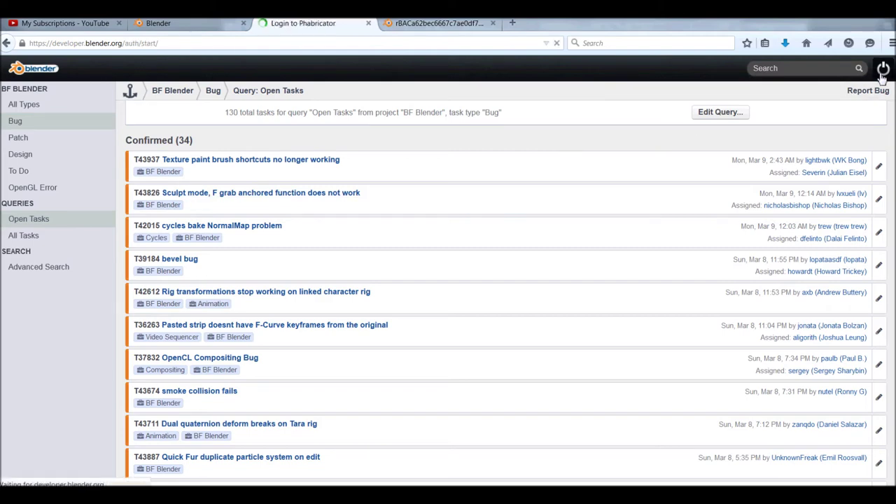
click(362, 168)
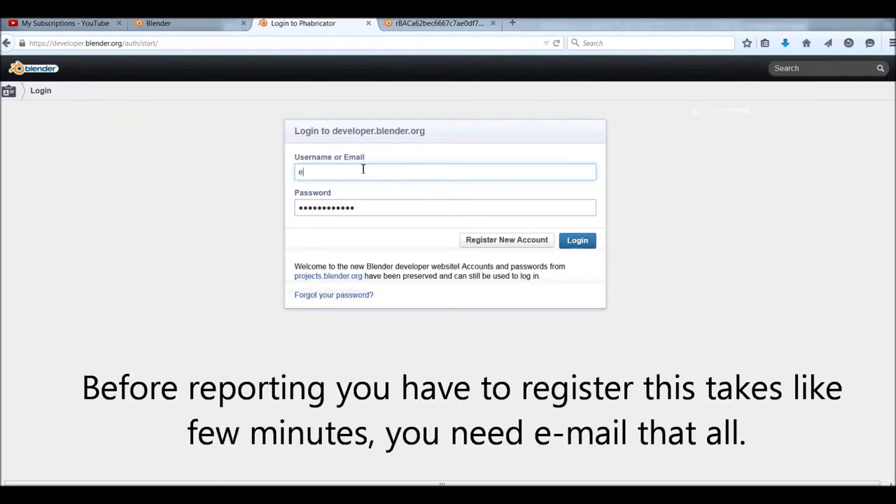
text(riv)
text(k)
text(nder)
click(580, 243)
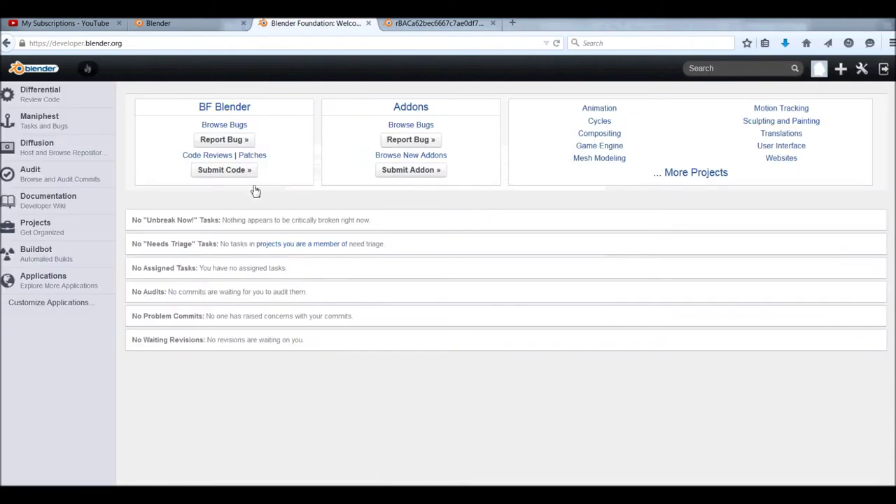
Step: Start a BF Blender bug report titled 'Color piker missing' and look over the description template
click(216, 145)
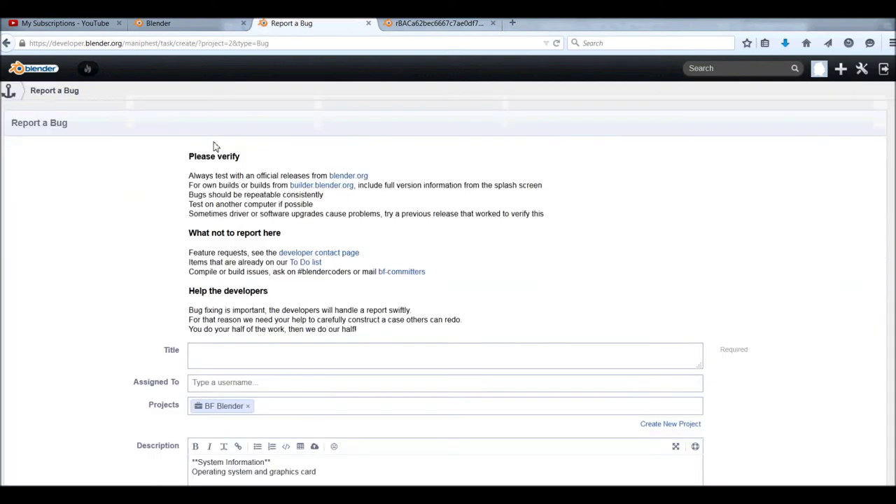
scroll(114, 240, down, 2)
text(Color)
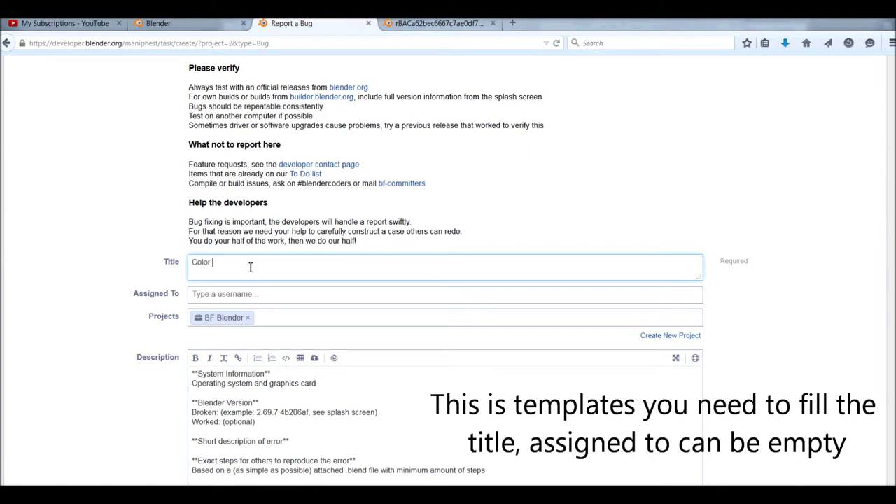
text(pi)
text(ker missing)
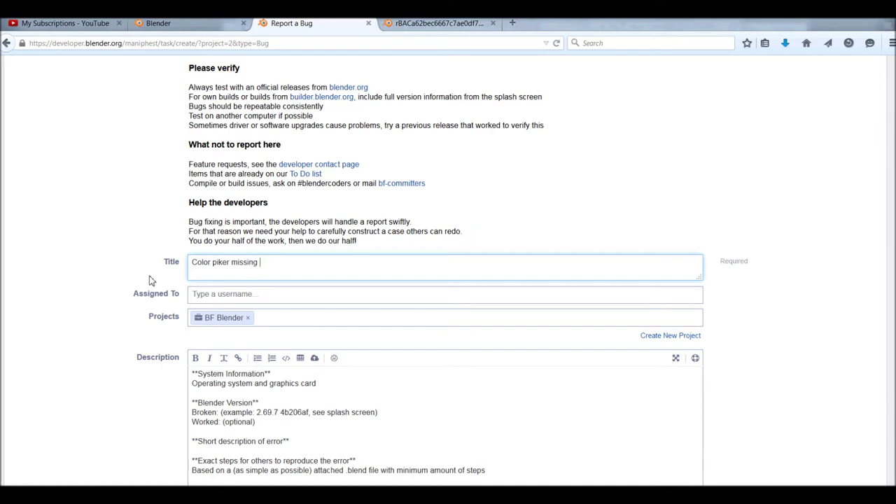
scroll(128, 269, up, 1)
scroll(128, 268, down, 3)
scroll(123, 273, up, 2)
scroll(84, 280, down, 2)
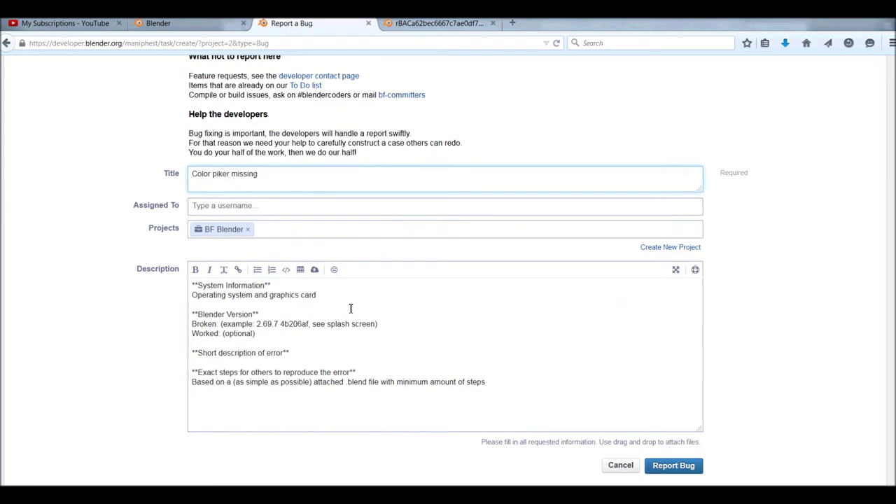
Step: Enter 'win 7 64 550ti' in the description, on its own line below a blank line
click(324, 297)
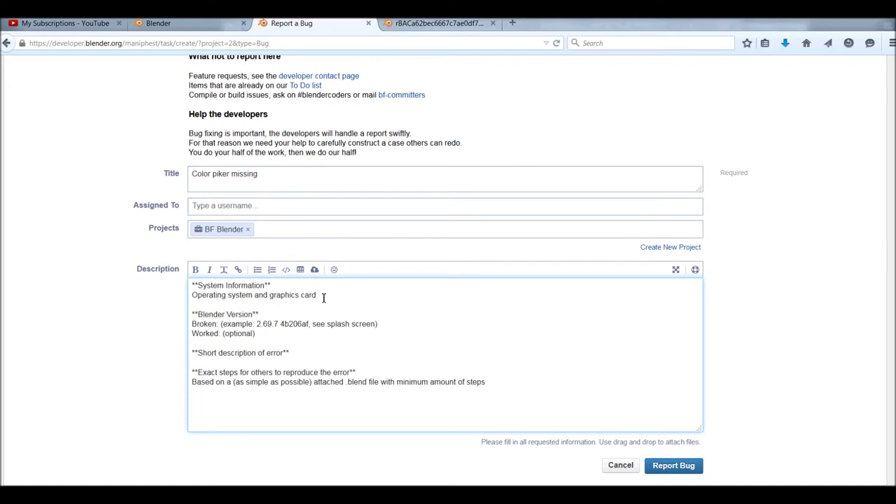
text(in )
text(7)
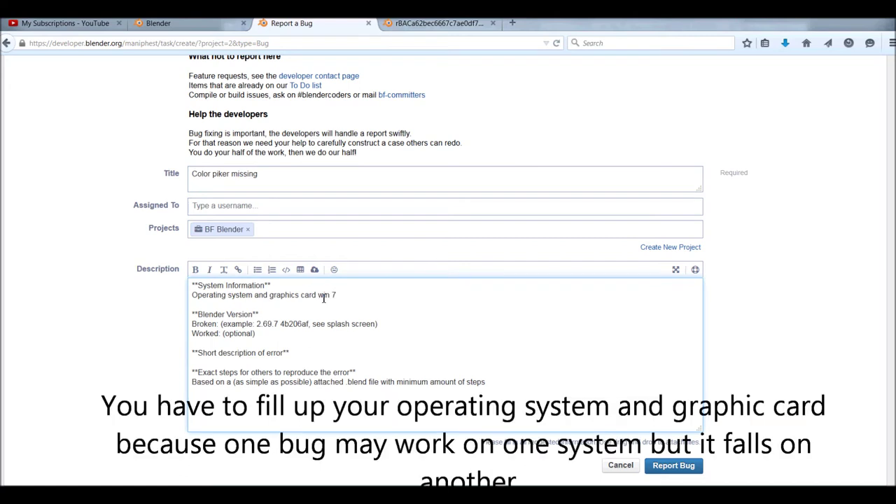
text( 64 65)
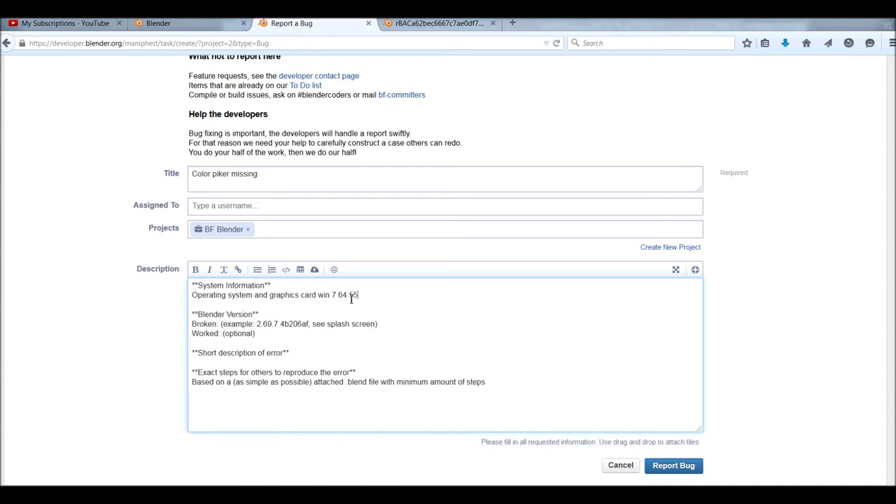
text(ti)
click(318, 296)
key(Return)
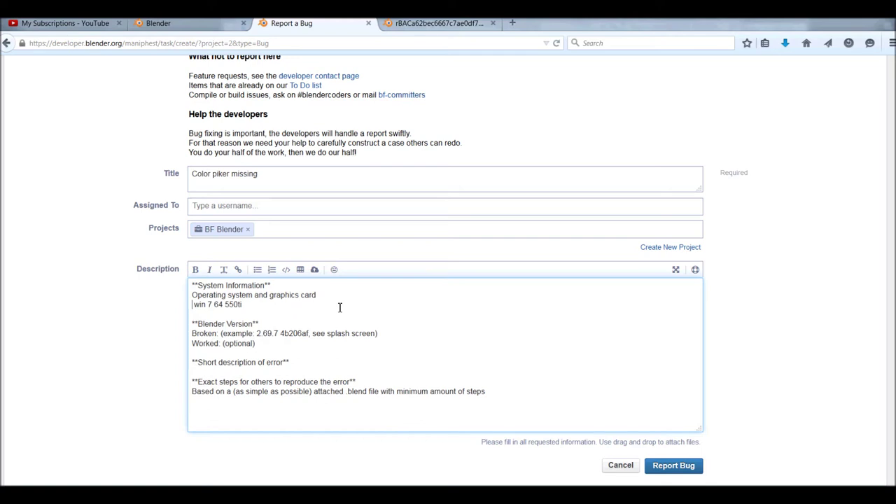
key(Return)
double_click(232, 315)
scroll(358, 334, down, 2)
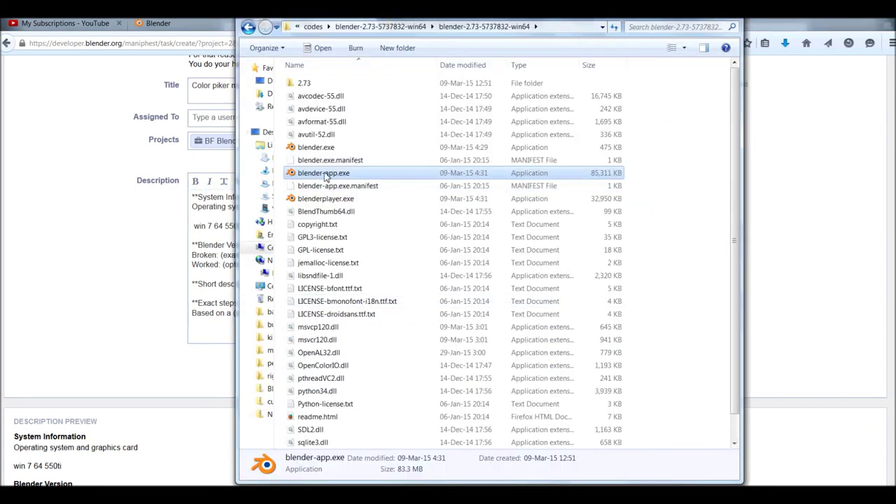
Step: Launch blender-app.exe from the blender-2.73-5737832-win64 folder to see its build hash
click(326, 173)
double_click(327, 173)
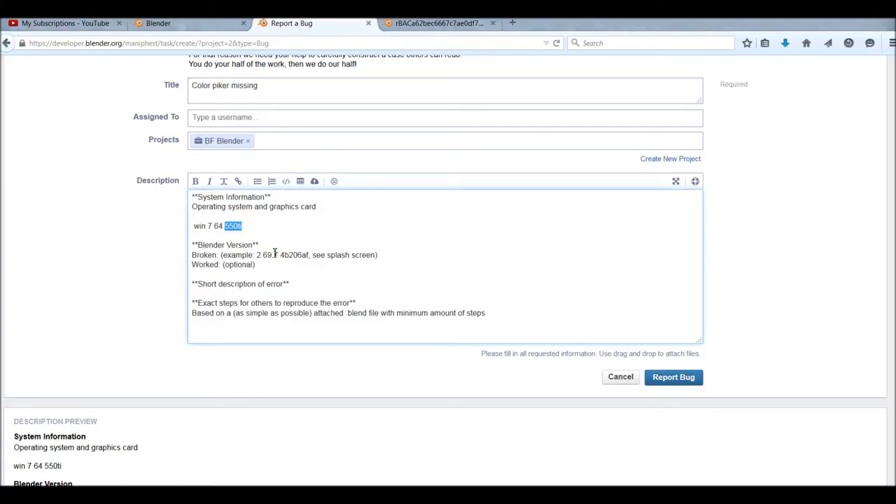
Step: Add build 5737832 to the Broken line and 'color piker missing' as the short description
click(385, 261)
text(8323)
text(color pi)
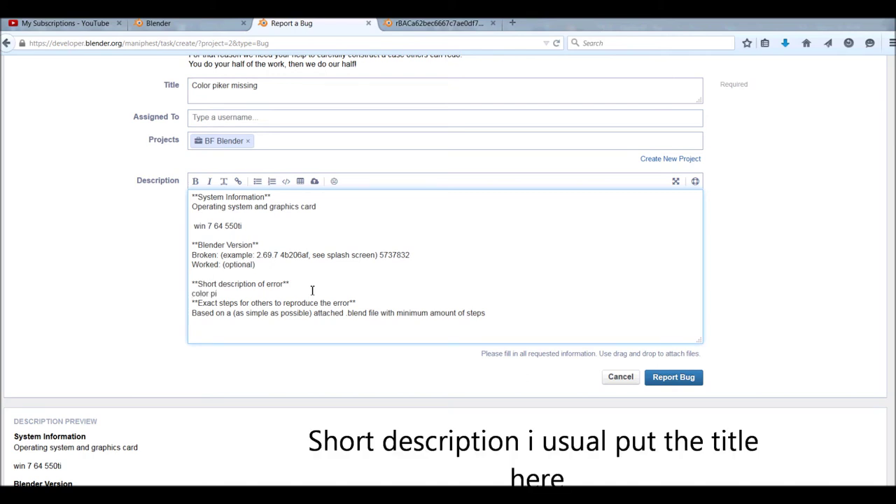
text(ker m)
text(issing)
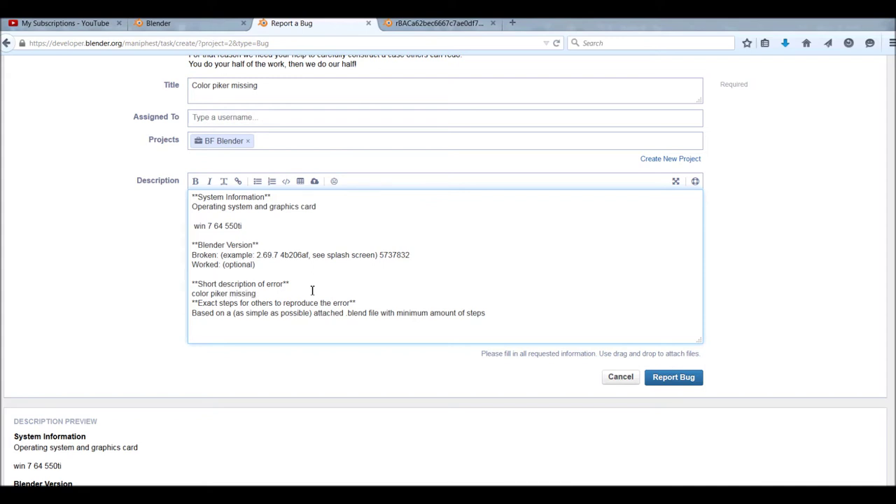
Step: Add the reproduction step 'Color picker missing in the uv image when adding a new image'
click(498, 327)
text(Colo)
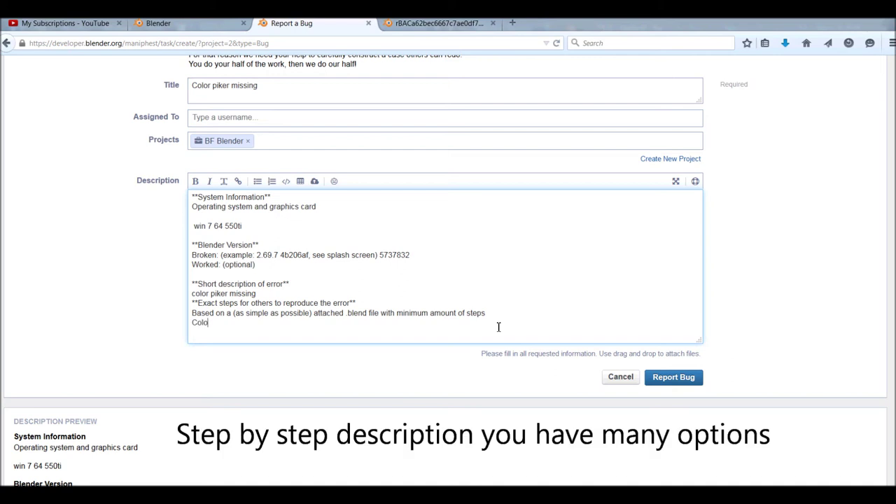
text(r picker missing in the uv)
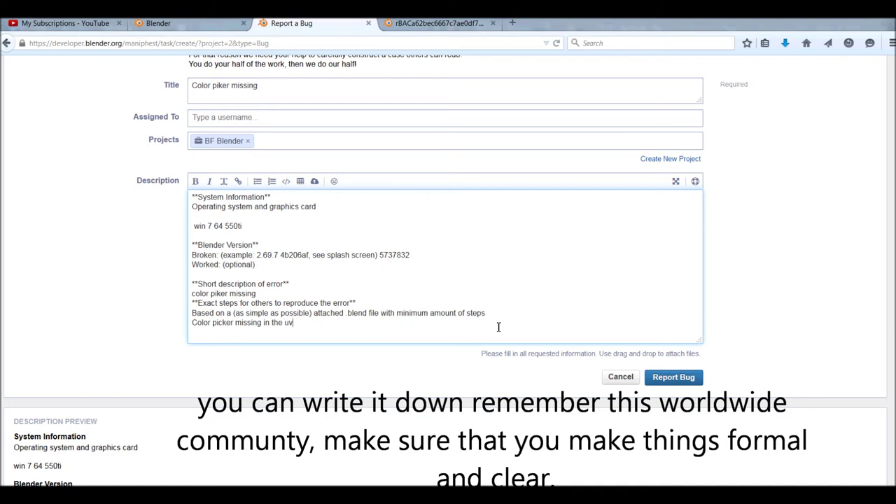
text(image )
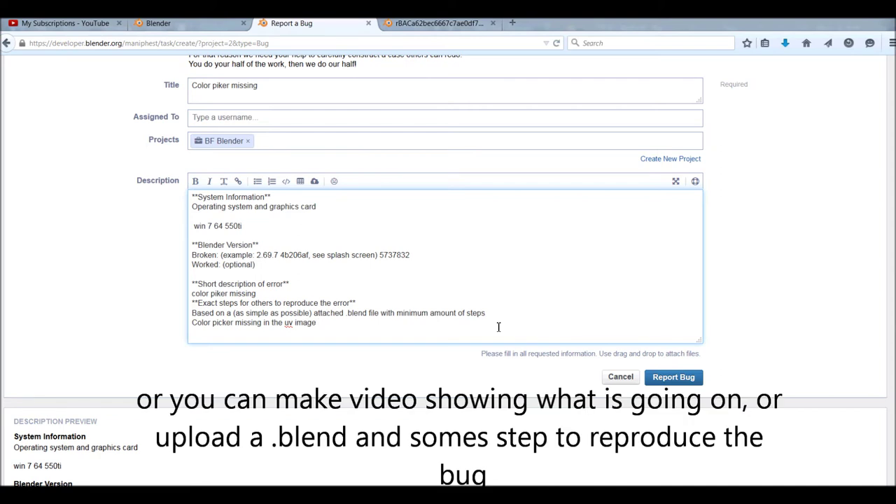
text(when adding a new image)
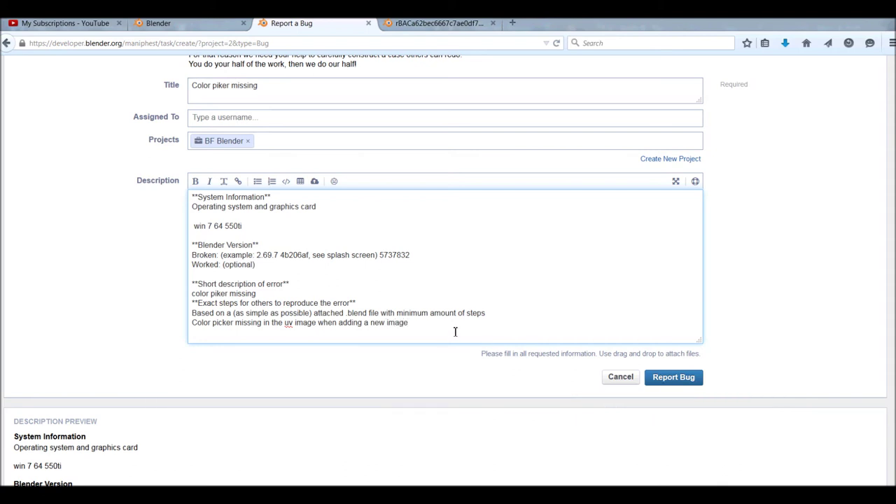
key(Return)
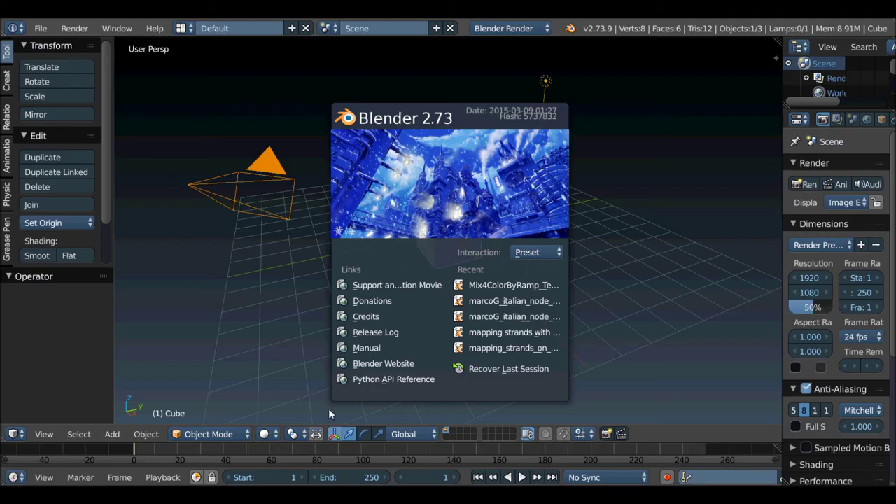
Step: Close the splash, enlarge the bottom area, and UV-unwrap the default cube in Edit Mode
click(251, 351)
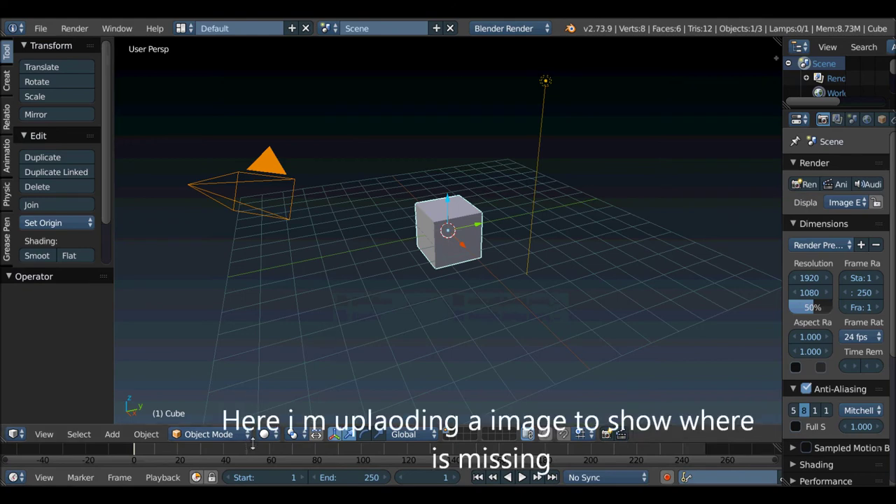
drag(253, 444, 217, 342)
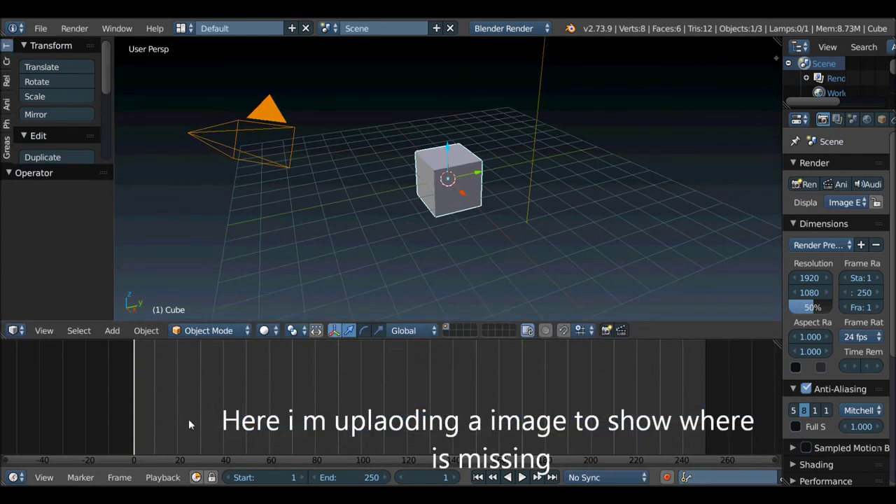
key(Tab)
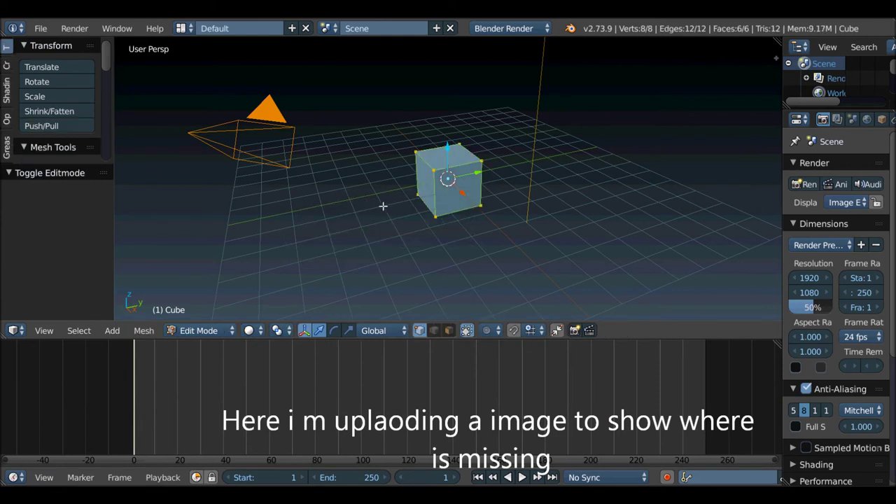
key(u)
click(379, 202)
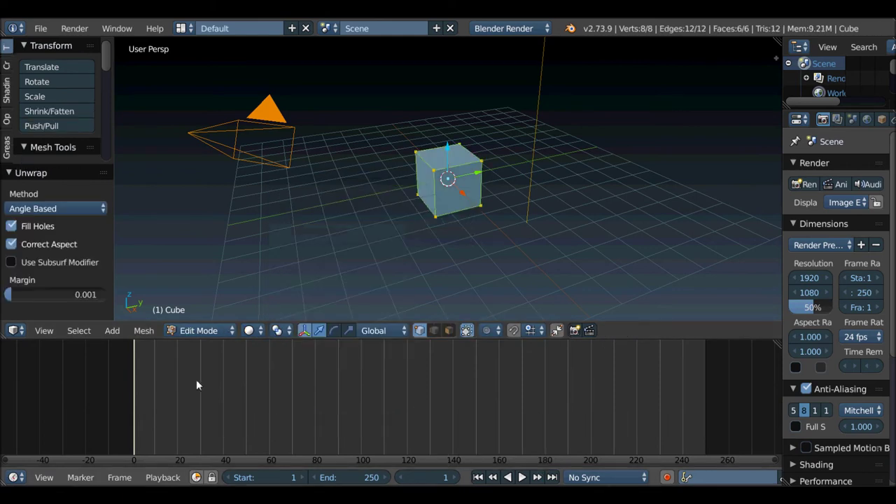
Step: Make the bottom area a UV/Image Editor and open the New Image colour swatch
click(14, 478)
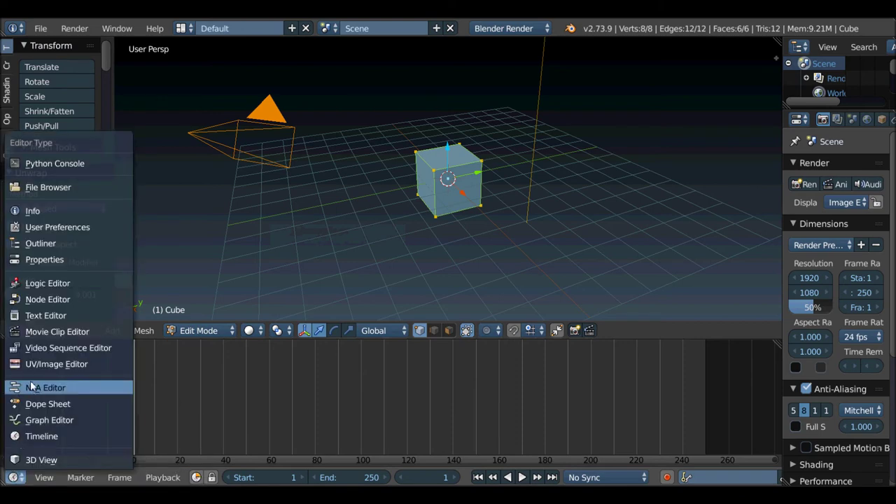
click(56, 363)
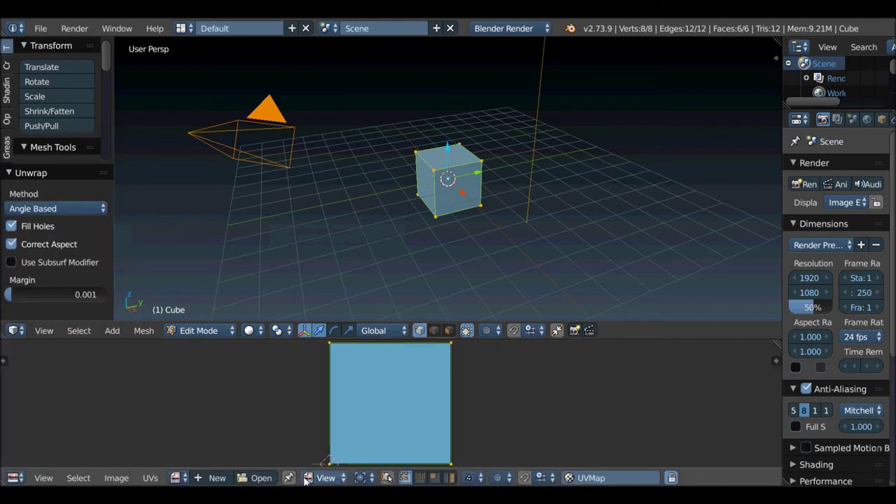
click(180, 478)
click(207, 477)
click(262, 405)
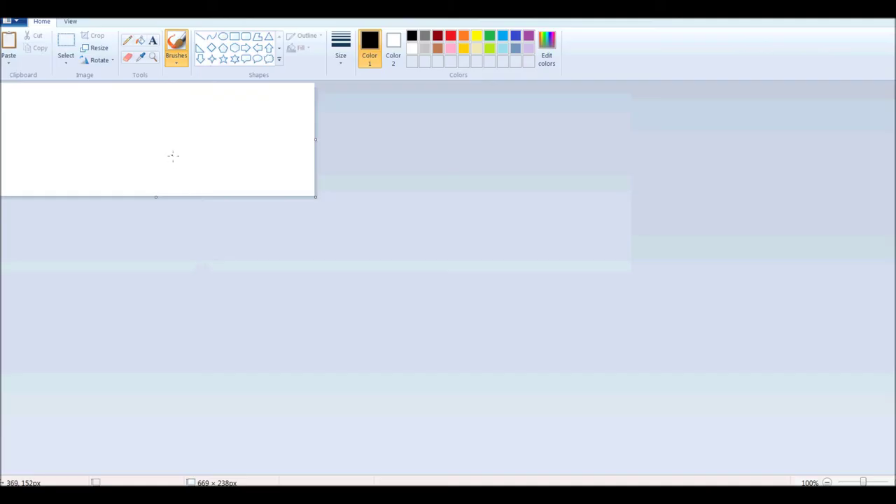
Step: Paste the Blender screenshot into Paint and cut out the colour picker area
key(ctrl+v)
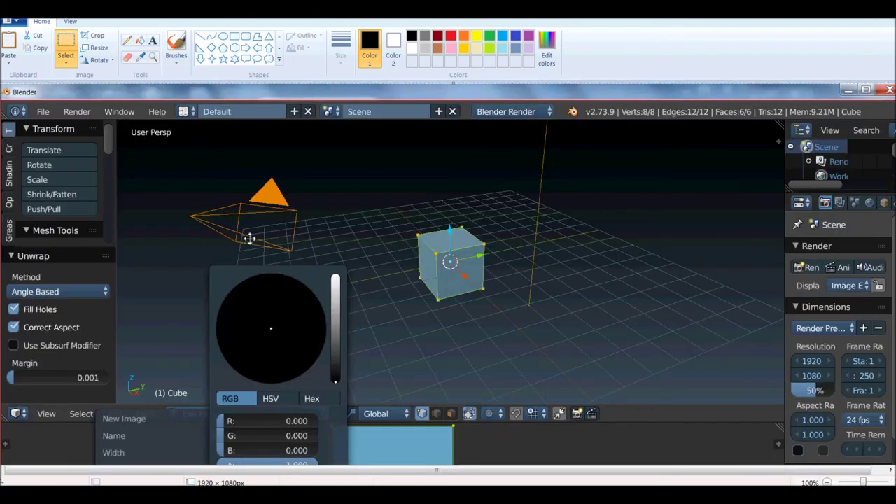
scroll(218, 175, down, 3)
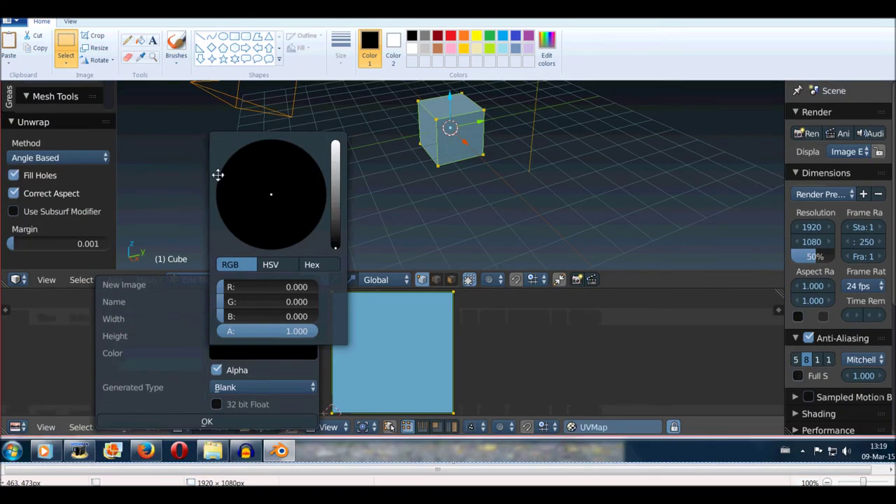
click(134, 236)
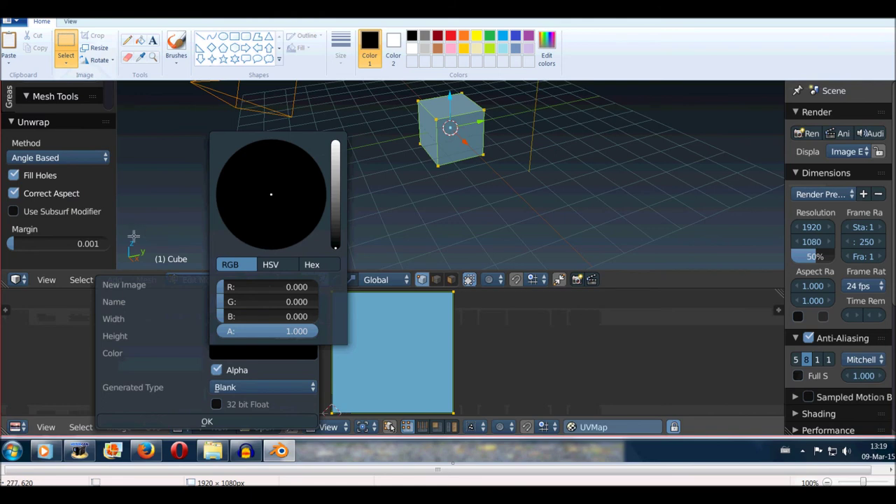
mouse_move(222, 288)
mouse_down()
mouse_move(134, 185)
mouse_move(522, 436)
mouse_up()
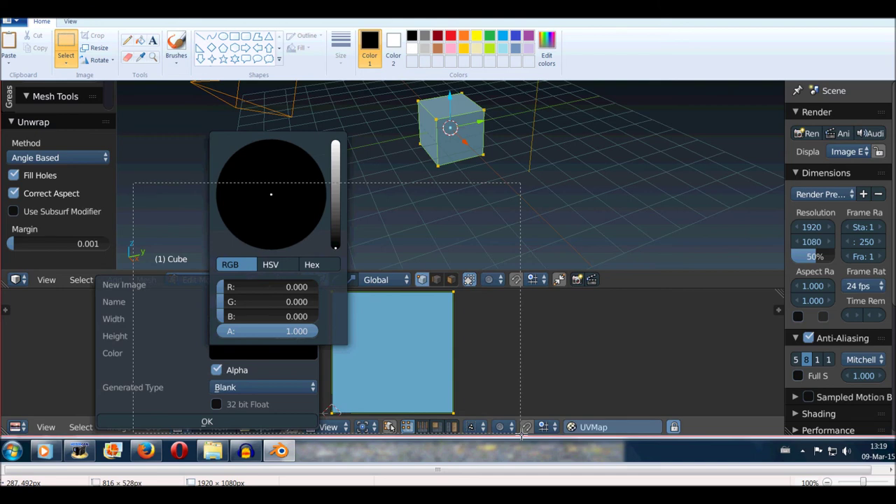
drag(522, 436, 522, 439)
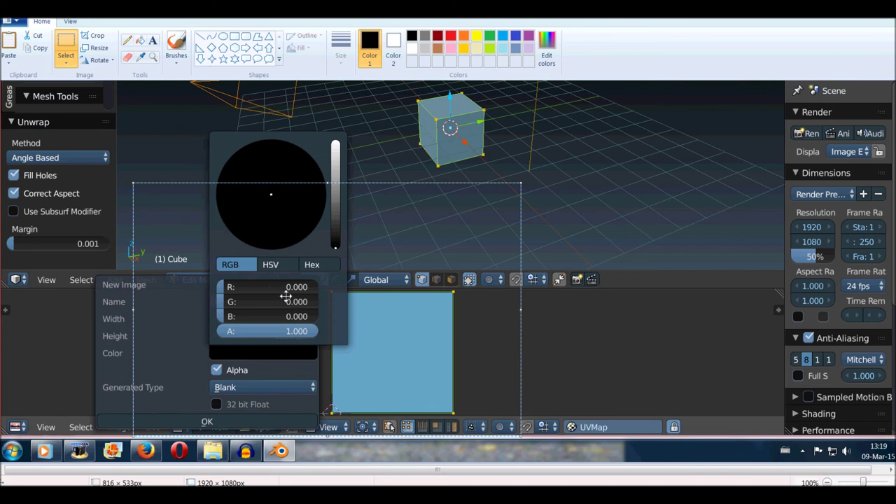
key(Delete)
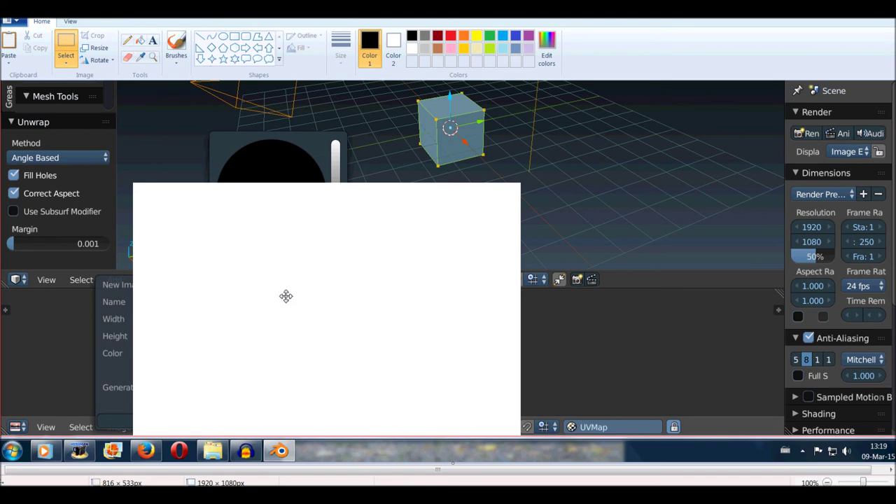
Step: Paste the cropped picker onto a new canvas and save it as color_piker.png
key(ctrl+n)
click(468, 252)
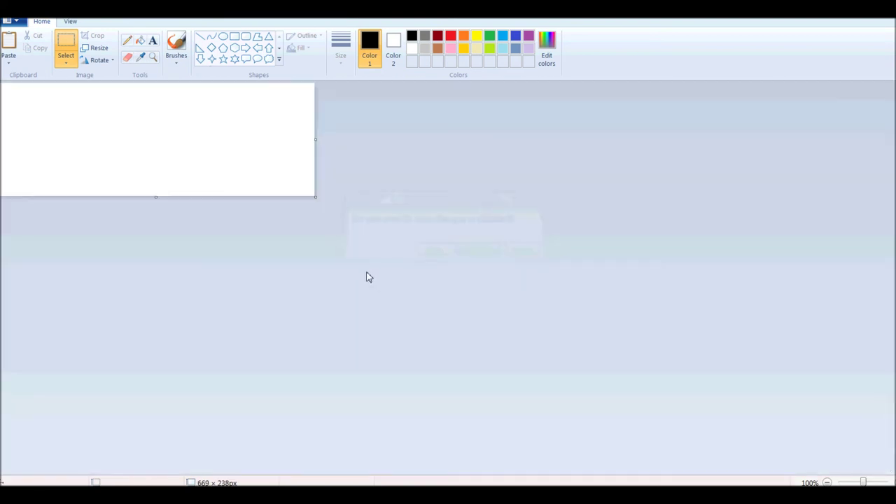
key(ctrl+v)
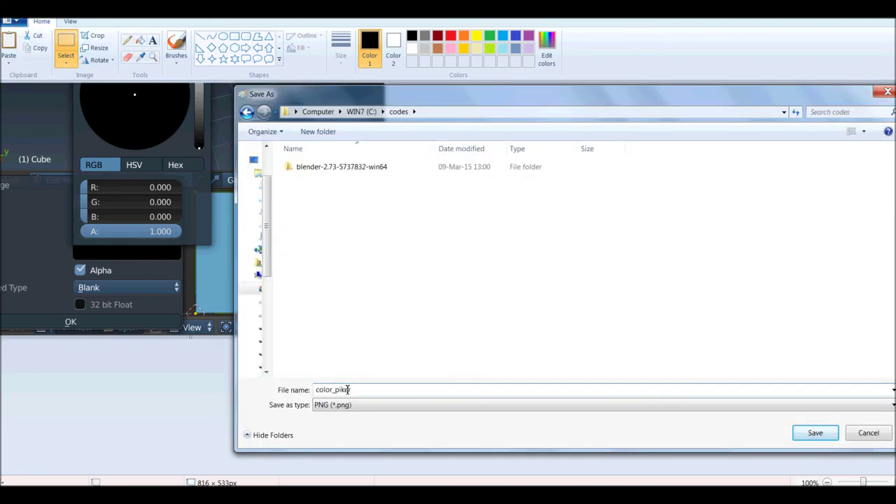
key(Return)
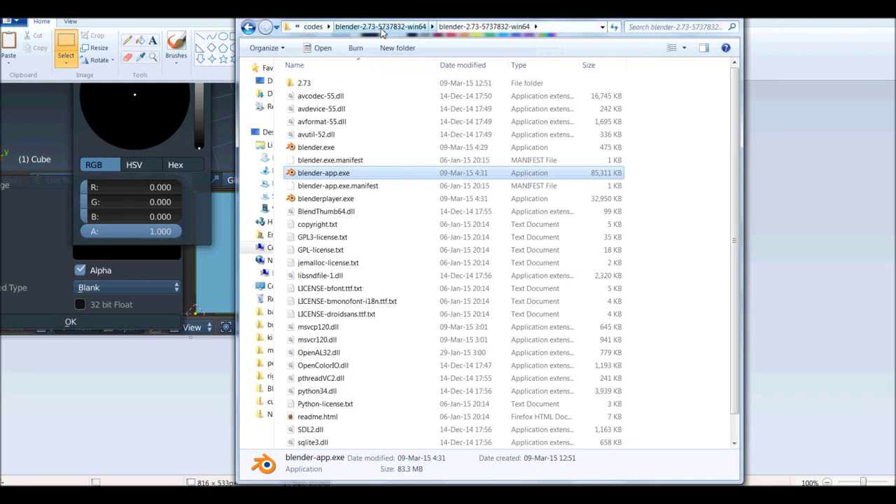
Step: Drag color_piker.png from C:\codes into the bug description, uploading it as F149140
click(313, 27)
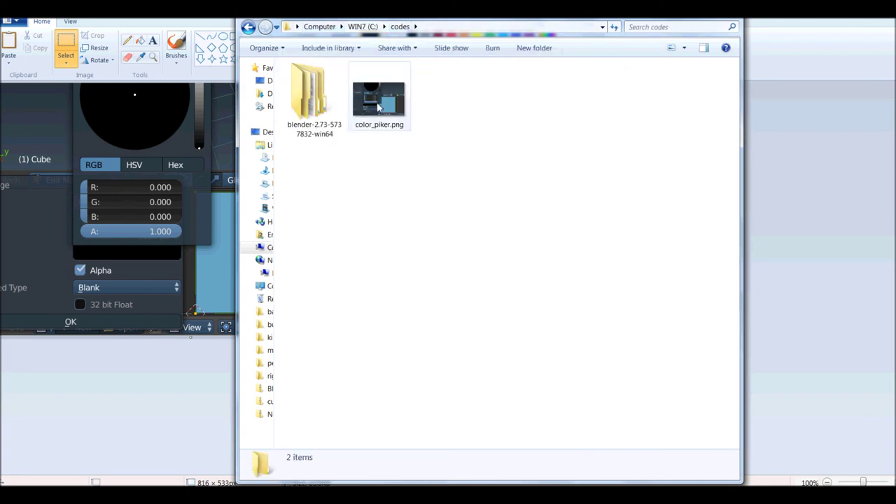
click(378, 105)
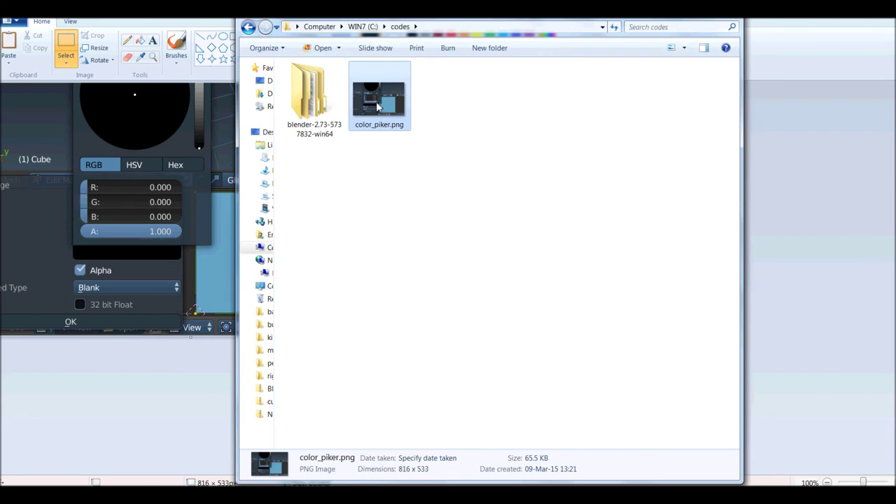
click(175, 496)
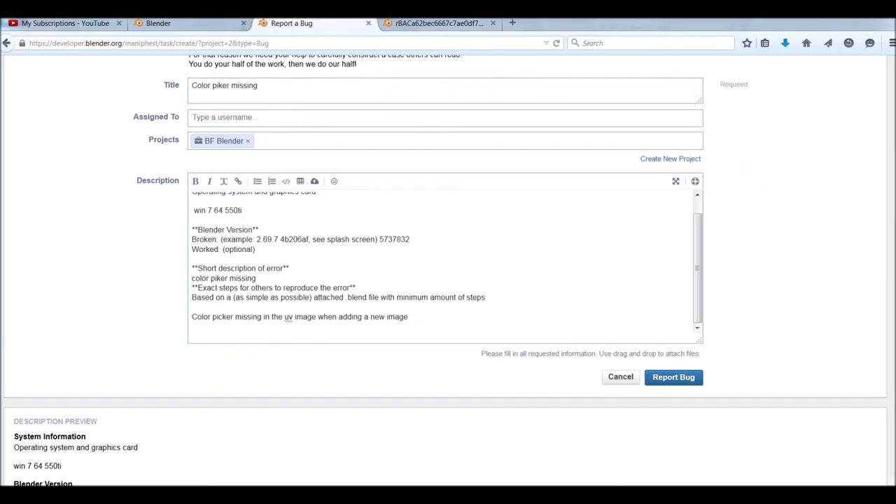
click(216, 332)
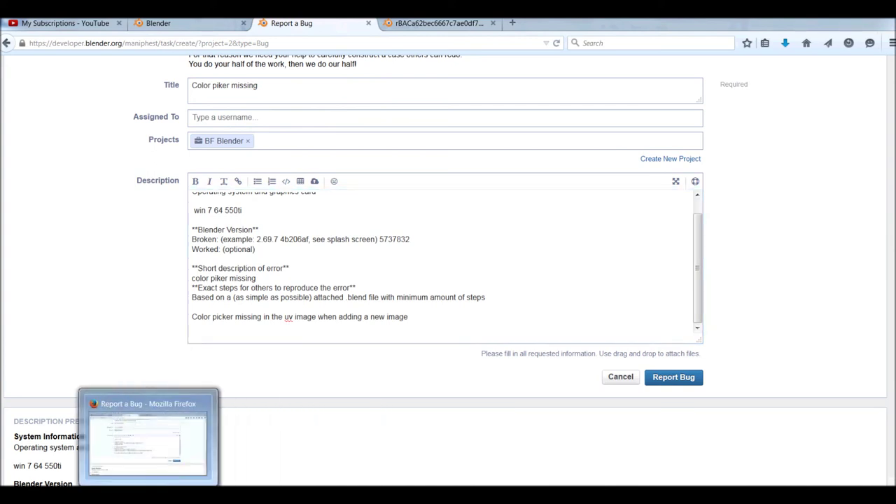
click(168, 495)
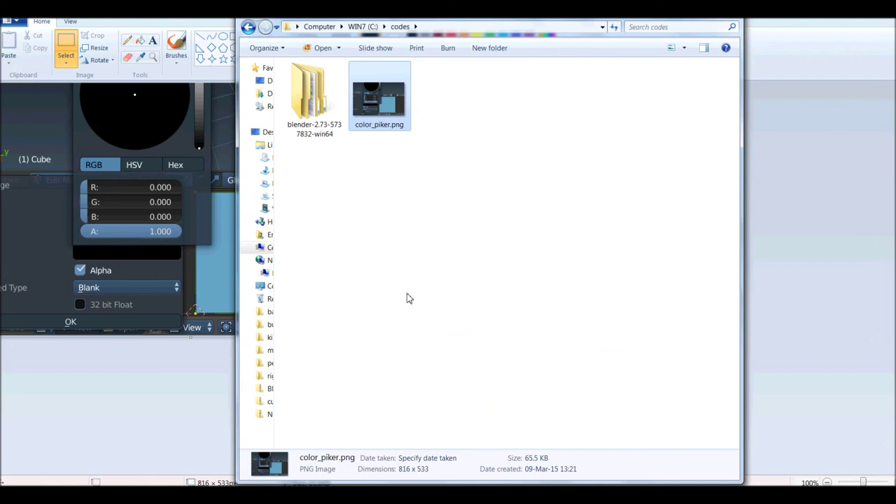
mouse_move(383, 105)
mouse_down()
mouse_move(193, 473)
mouse_move(559, 282)
mouse_up()
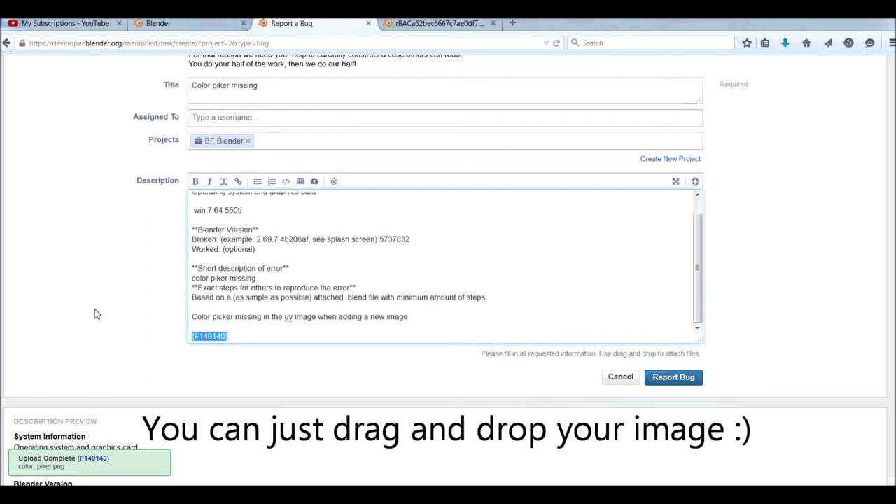
Step: End the 'new image' reproduction line with '. check the image below'
click(255, 337)
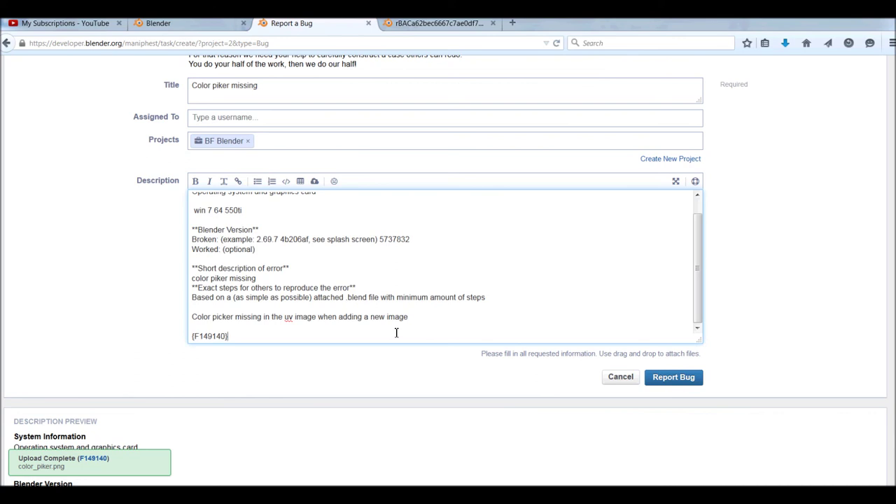
click(418, 318)
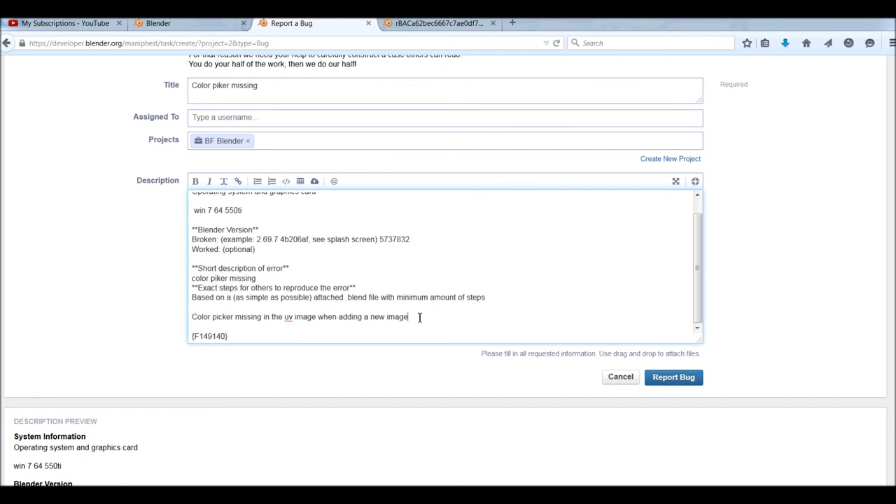
text(check the im)
text(age below)
click(269, 483)
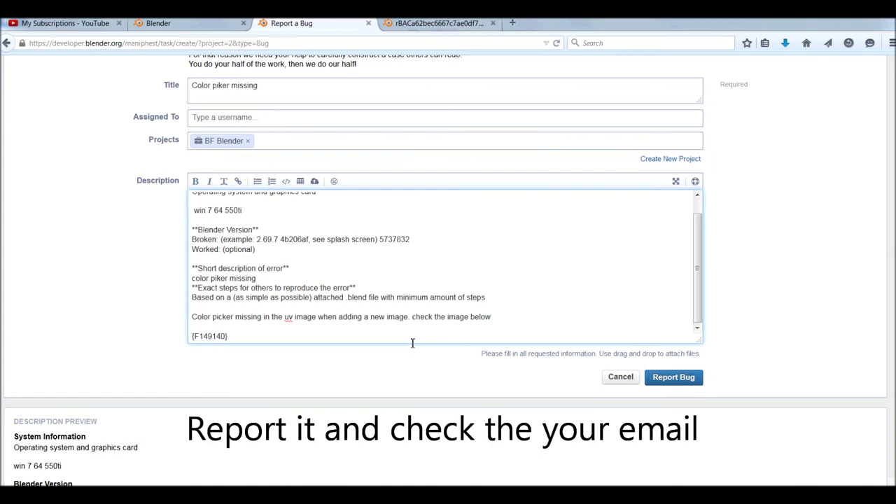
Step: Submit the 'Color piker missing' bug report with Report Bug
click(670, 379)
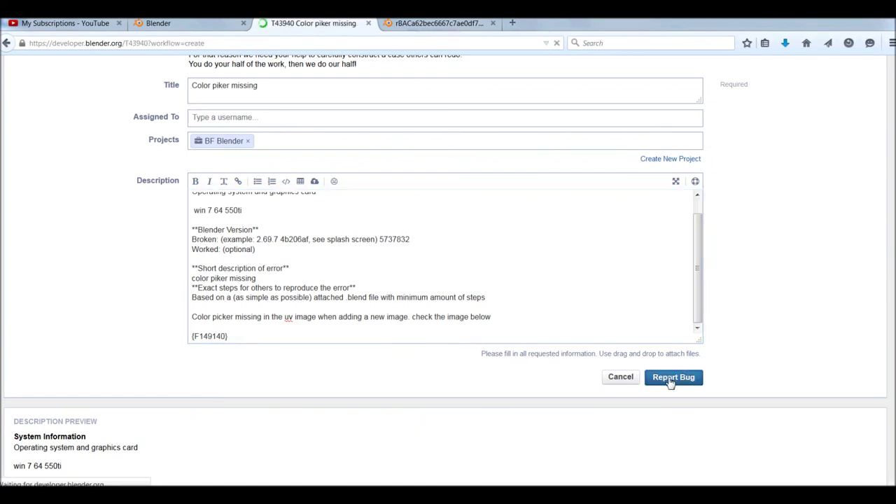